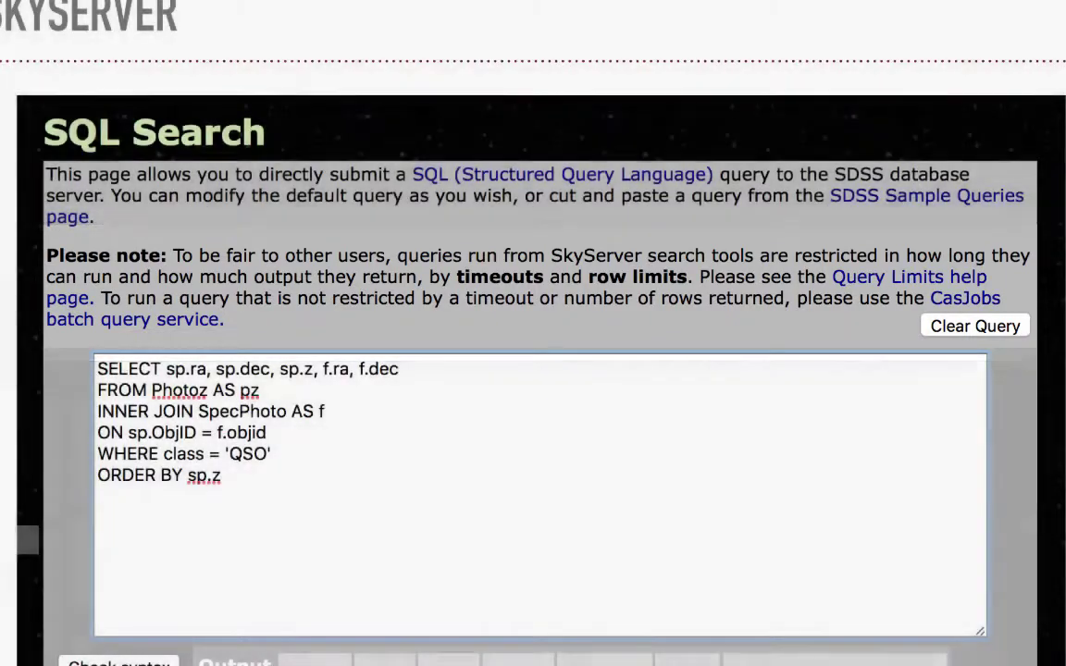
Advance from the SQL Search slide to the CasJobs batch jobs slide
key(Right)
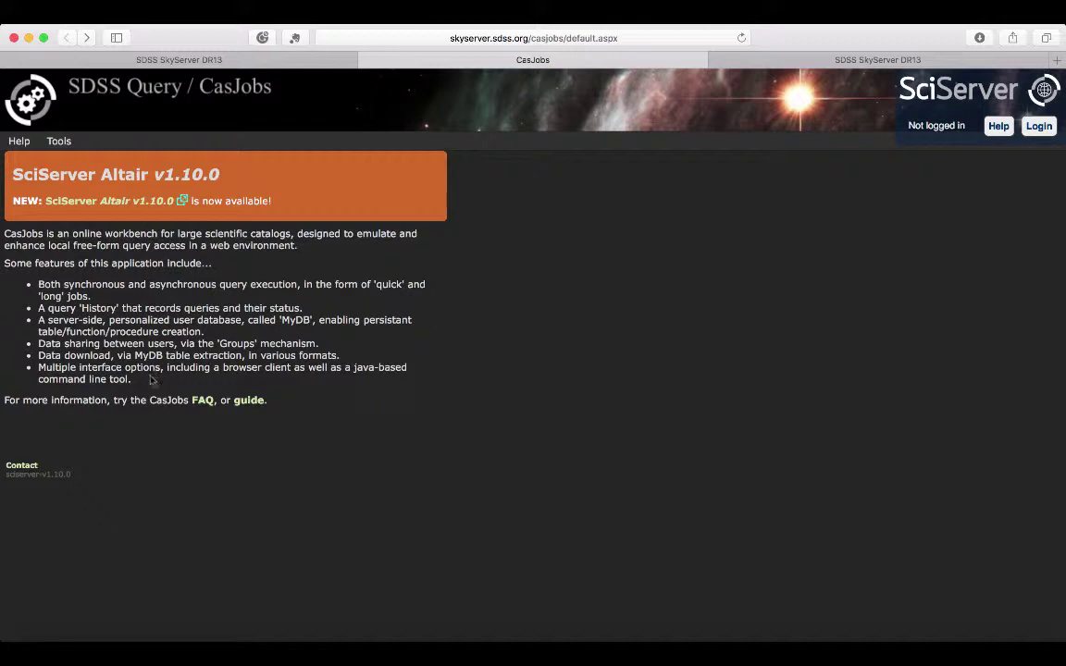
drag(310, 407, 19, 234)
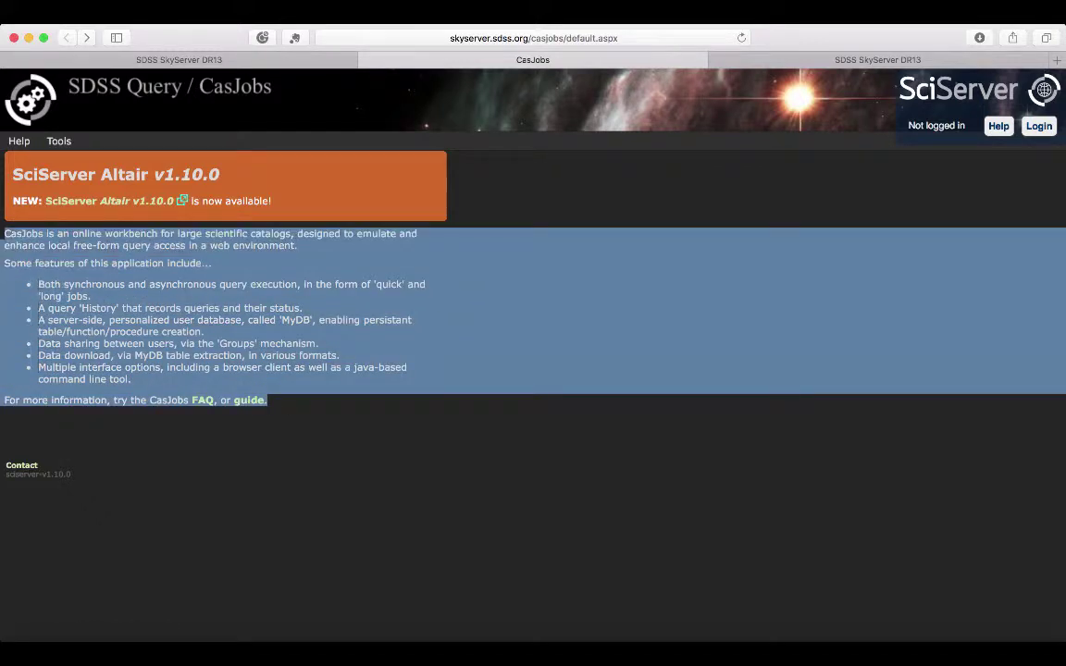
click(82, 275)
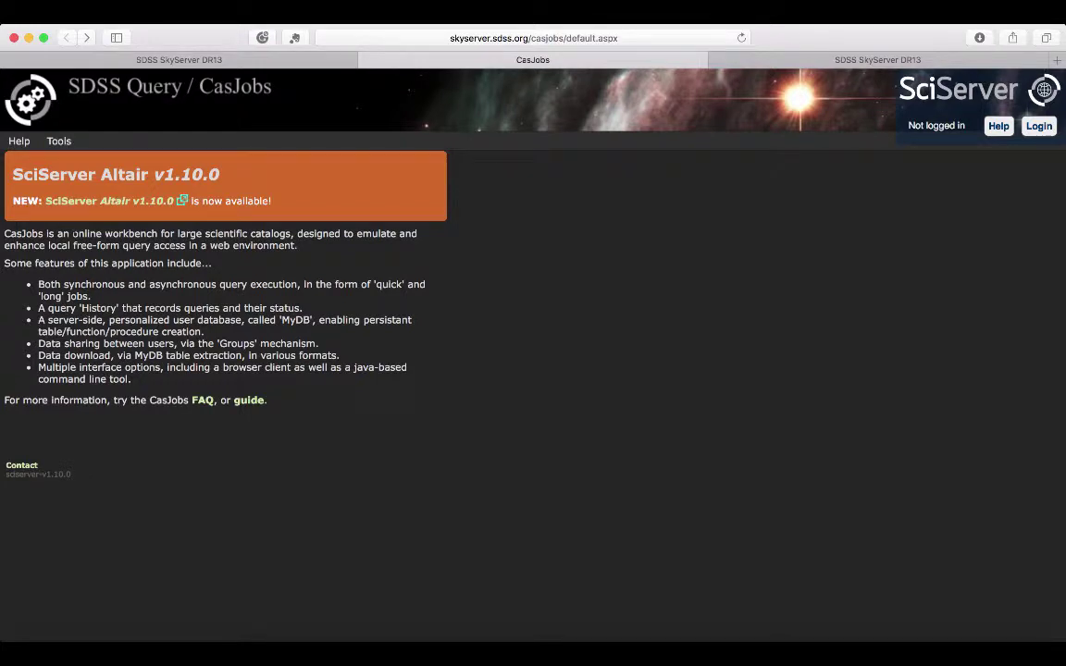
drag(72, 234, 157, 234)
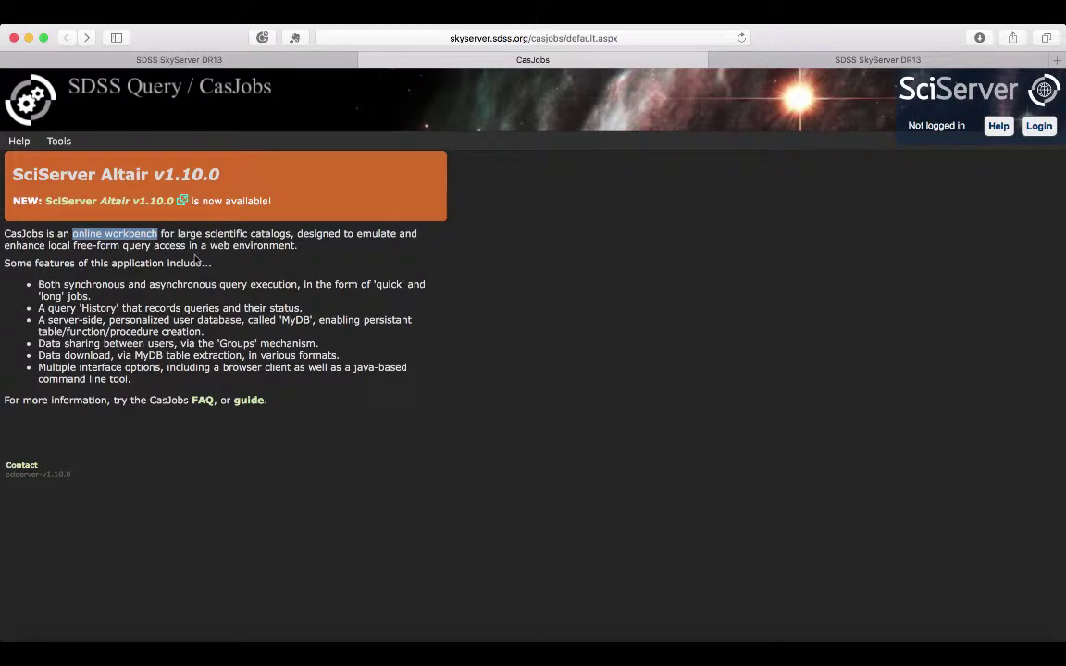
drag(210, 245, 294, 246)
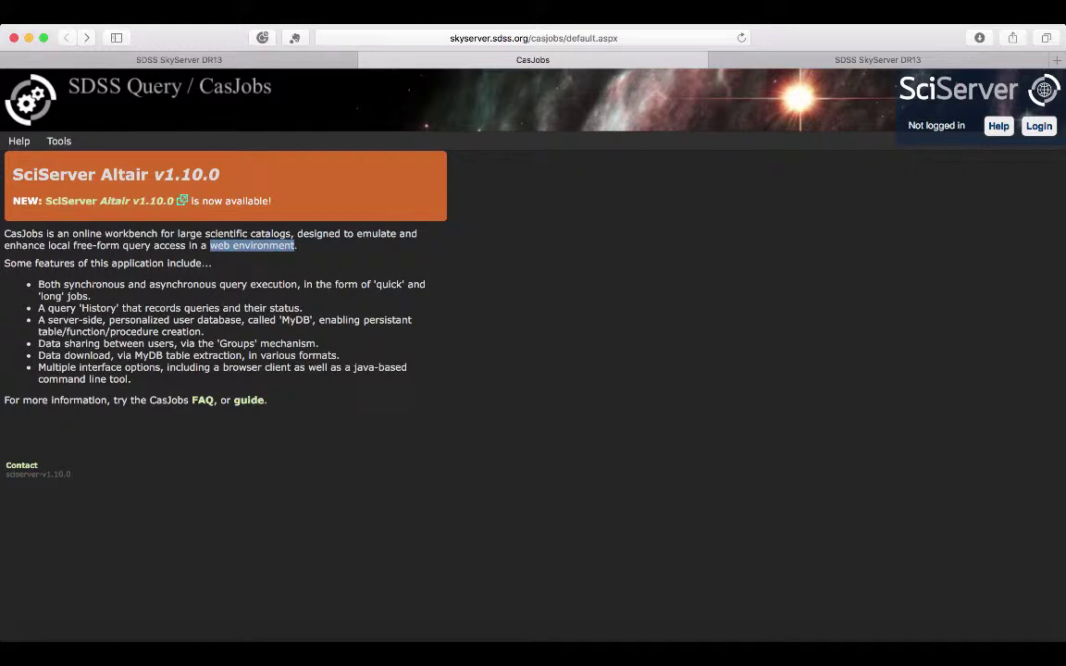
double_click(93, 284)
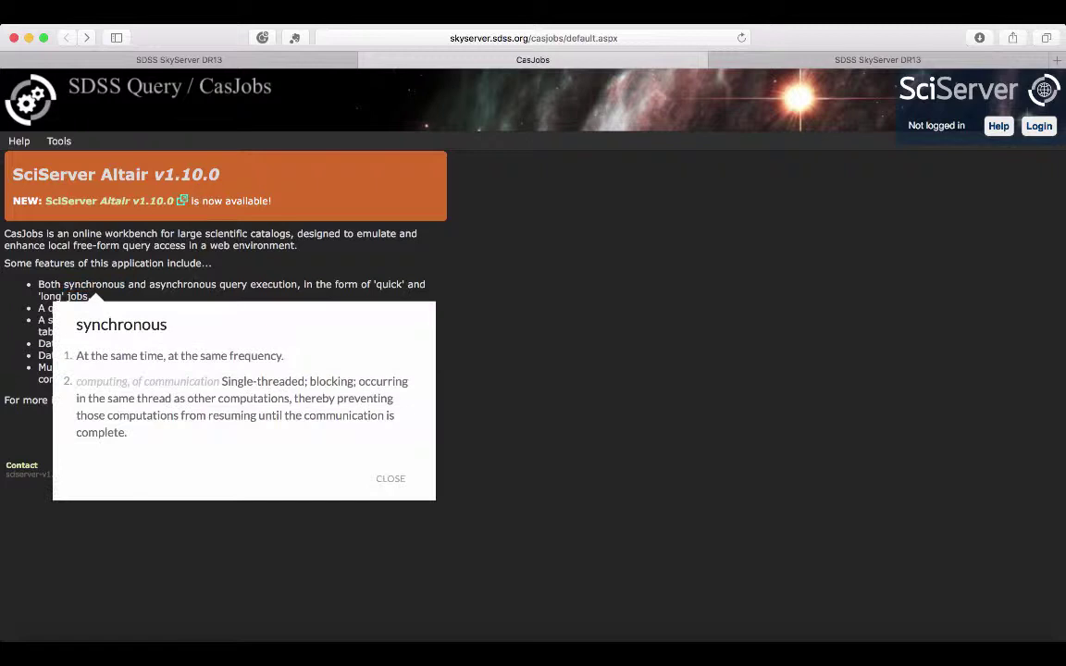
click(257, 283)
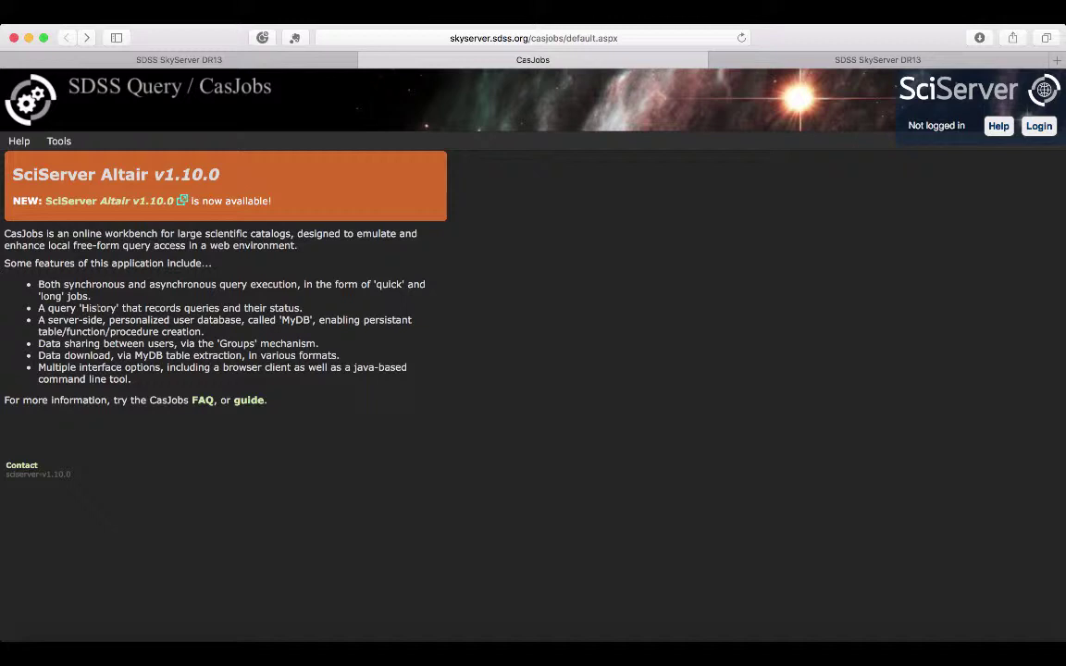
drag(110, 319, 255, 321)
click(254, 320)
Review the Command Line Tool page's casjobs.jar download and installation notes, glancing at Terminal
click(56, 144)
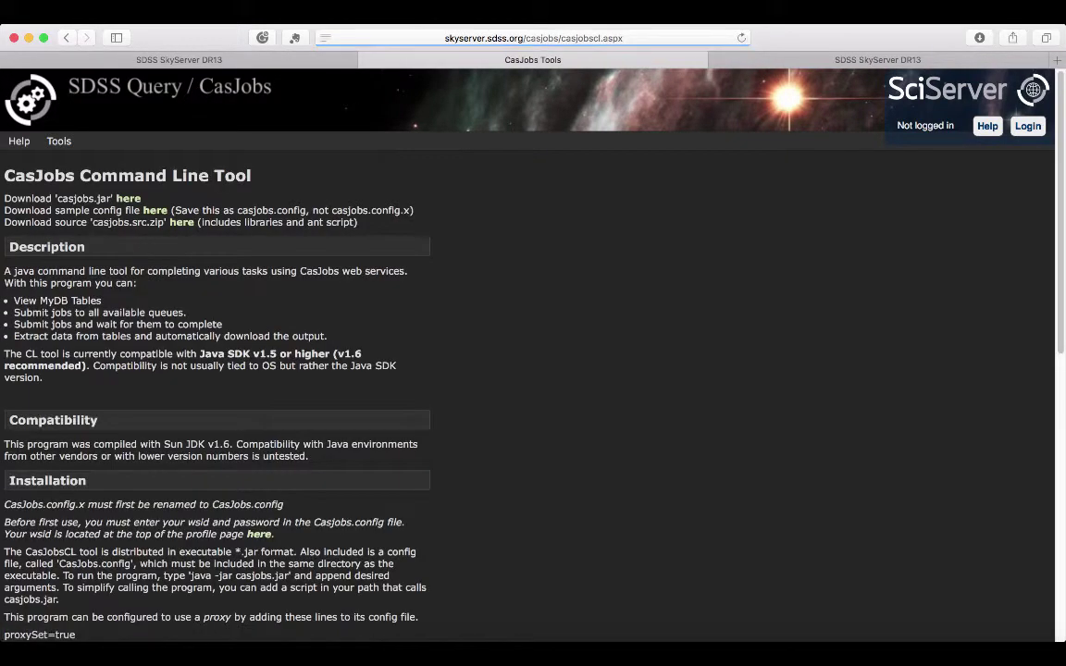
scroll(184, 397, down, 8)
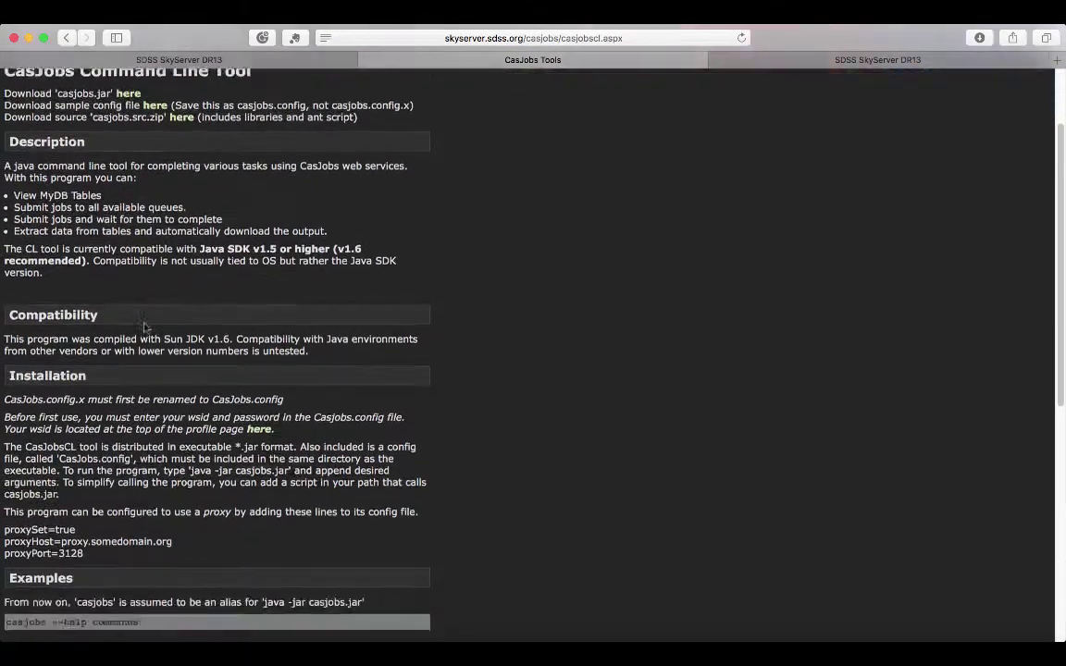
scroll(145, 327, down, 5)
click(425, 655)
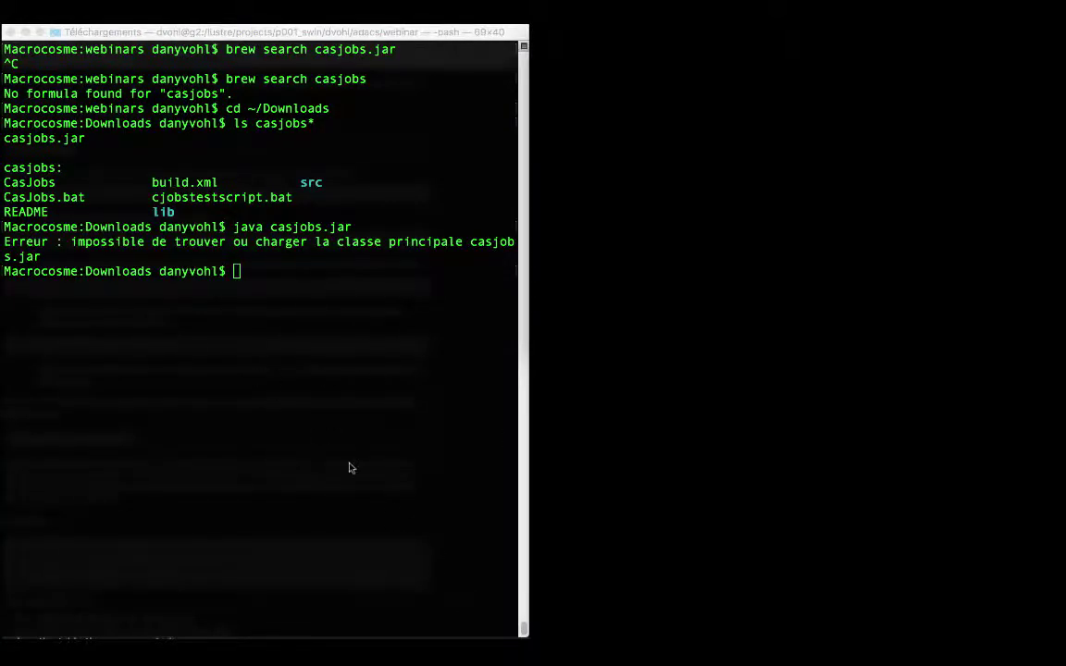
key(super+Tab)
scroll(840, 169, up, 15)
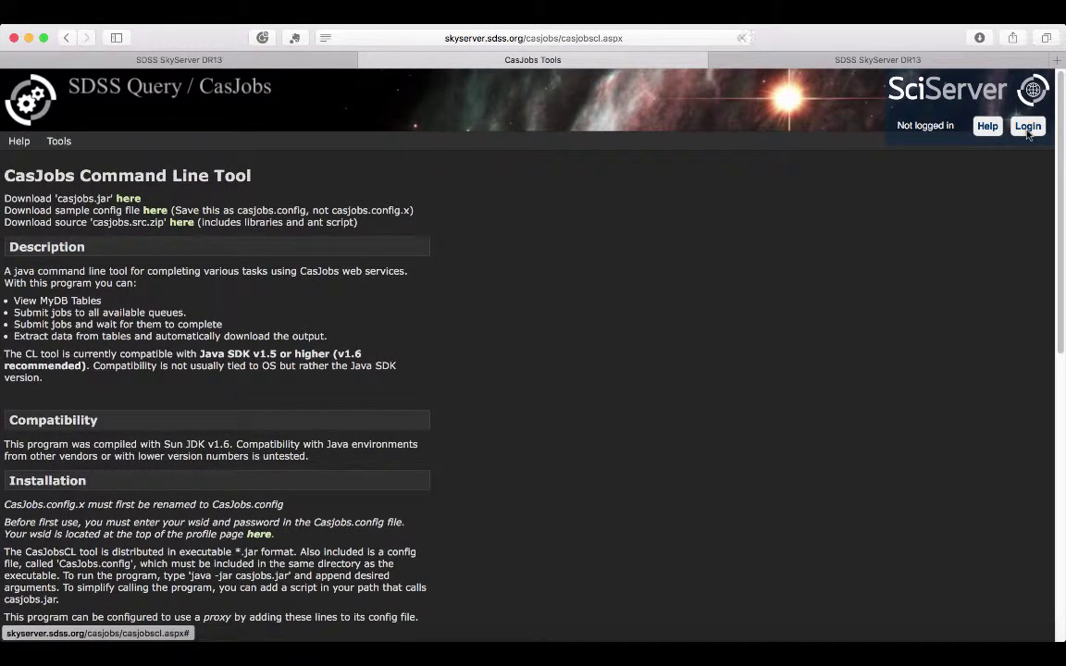
Log in through the SciServer portal using the saved autofill account credentials
click(1028, 128)
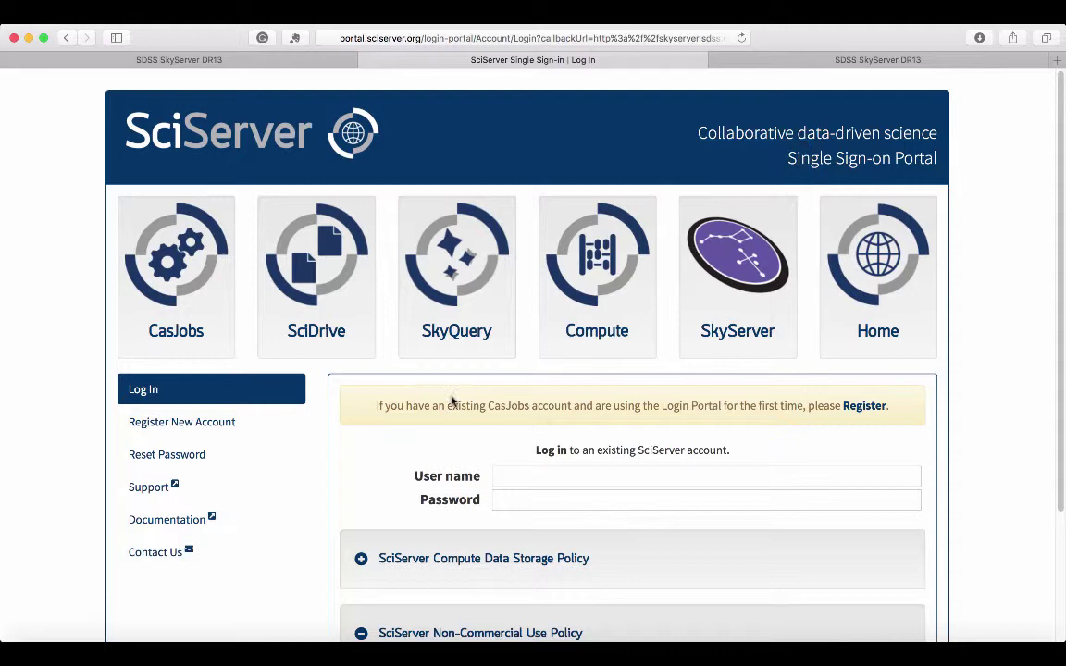
scroll(417, 438, down, 5)
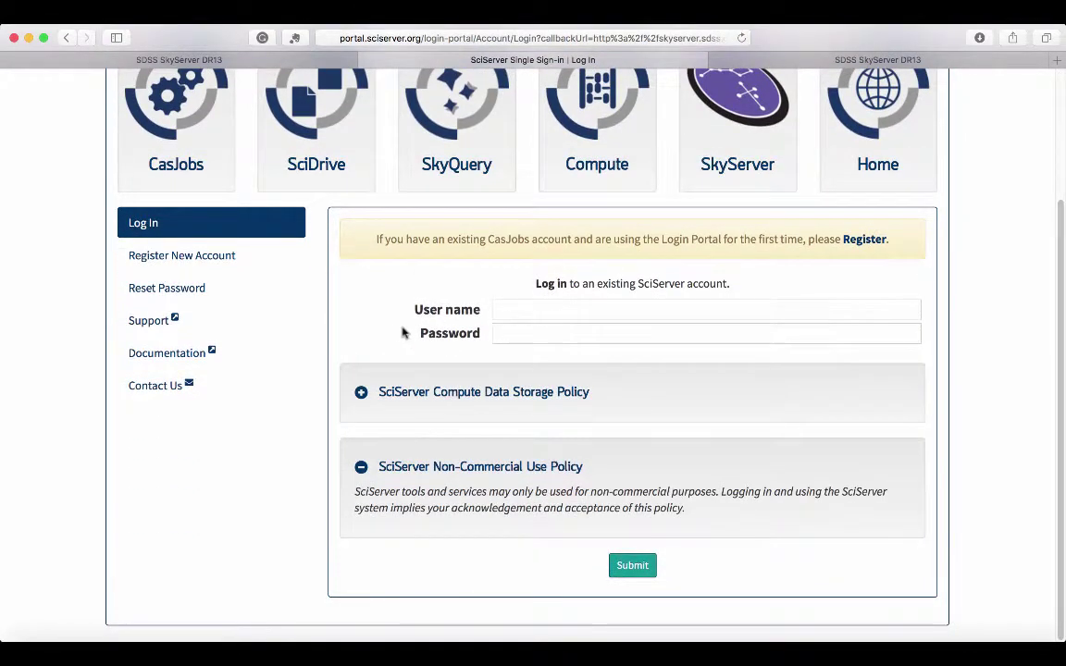
click(513, 313)
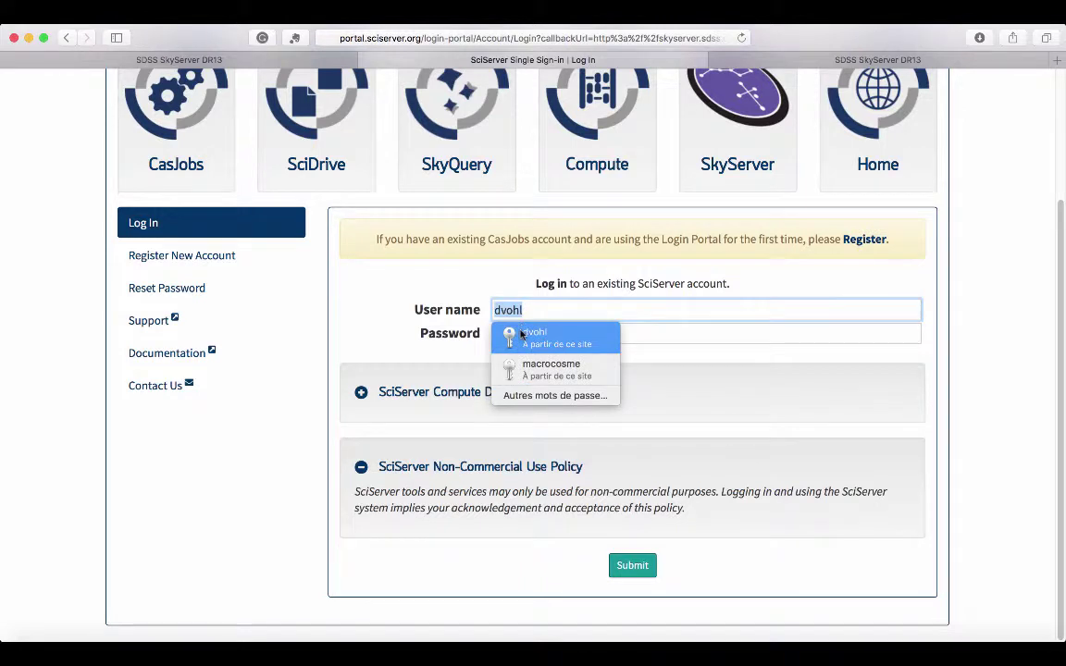
click(521, 335)
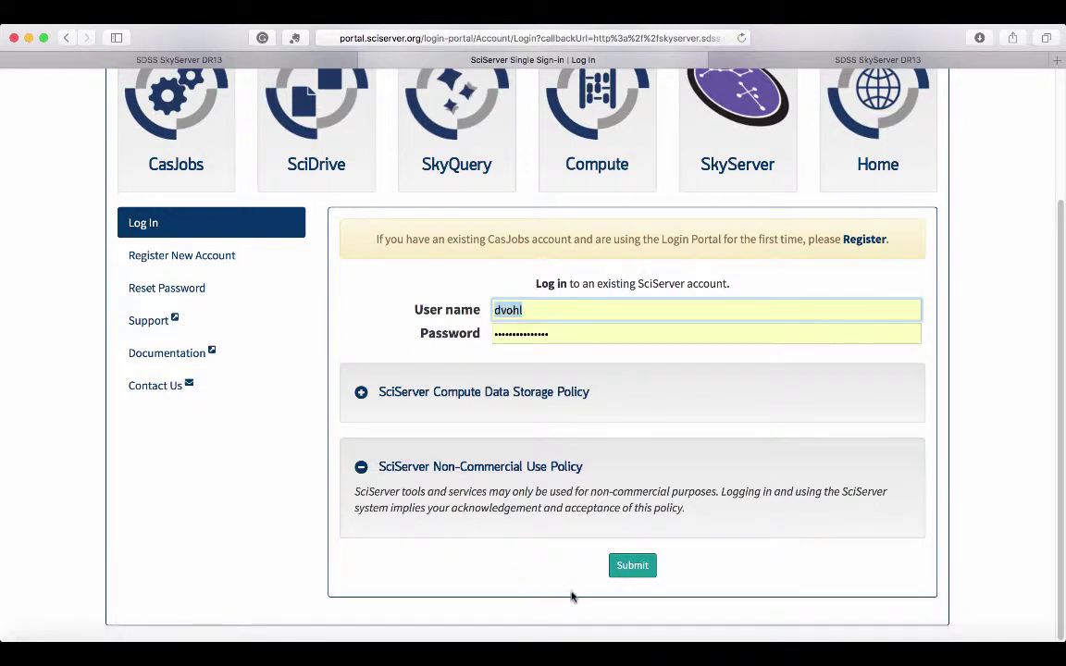
click(628, 574)
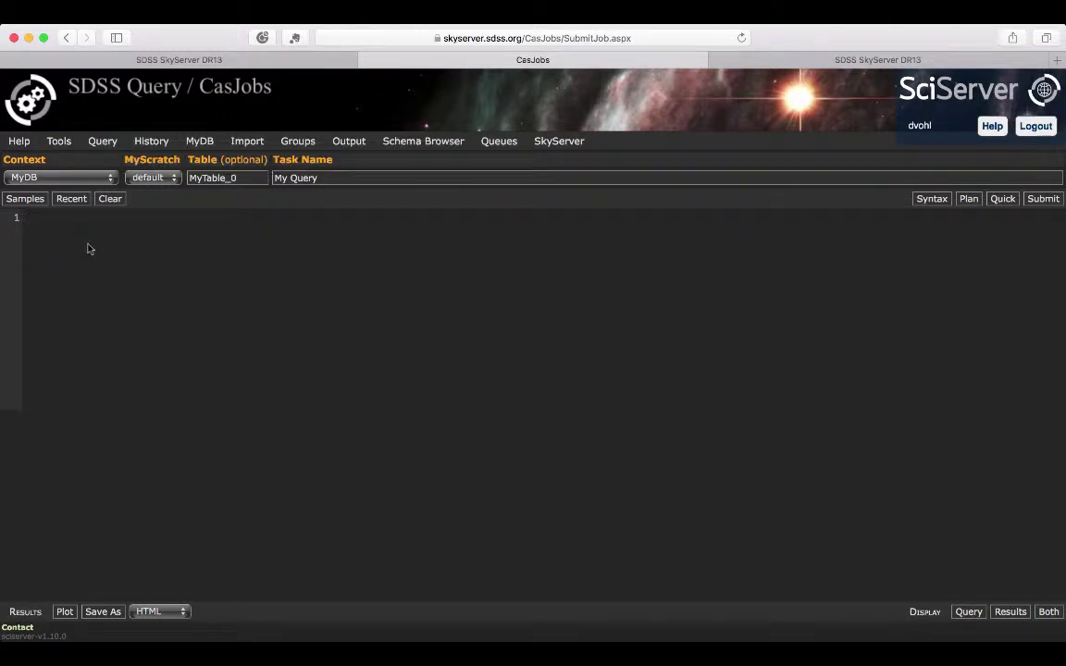
text(asdnasdnasdasd)
key(ctrl+a)
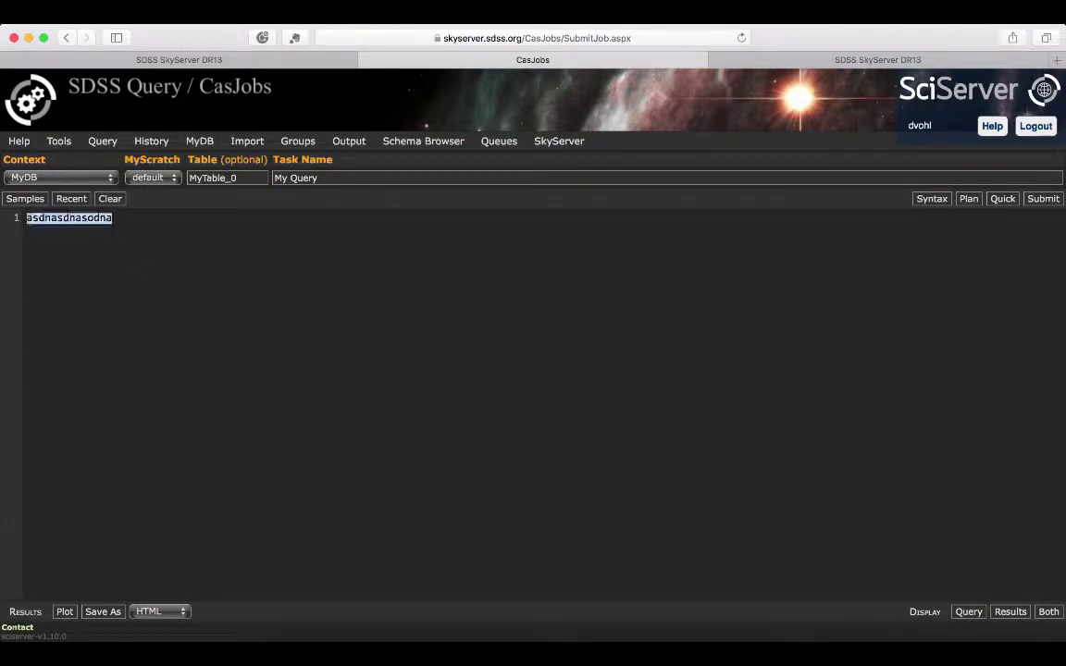
key(BackSpace)
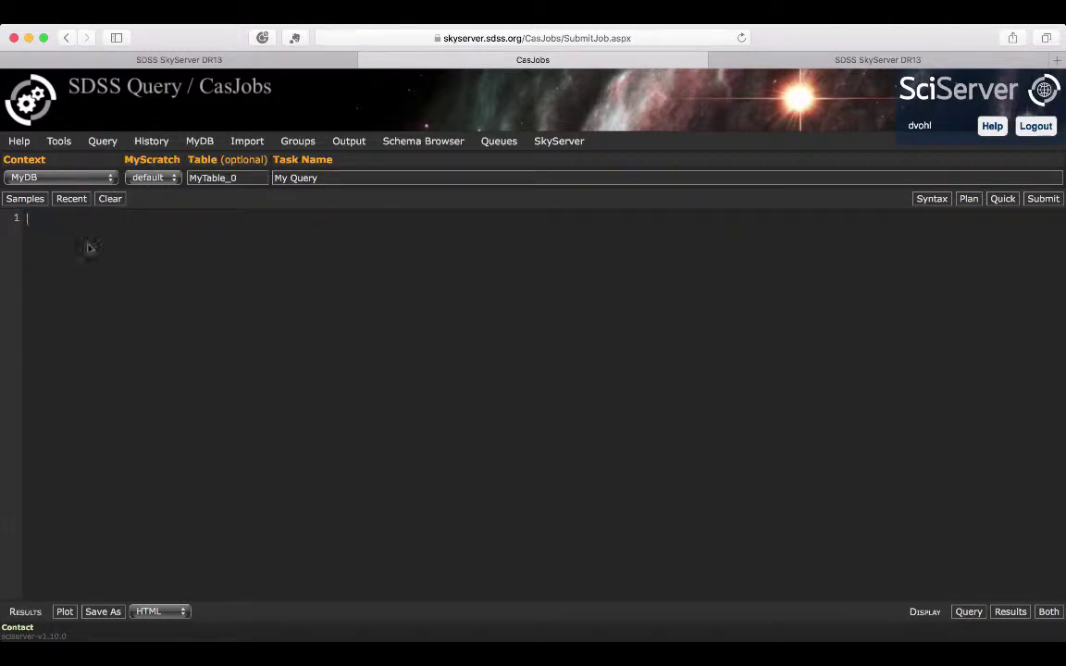
Review the job History, then view MyDB's MyTable and QSO_FIRST_common tables
click(150, 143)
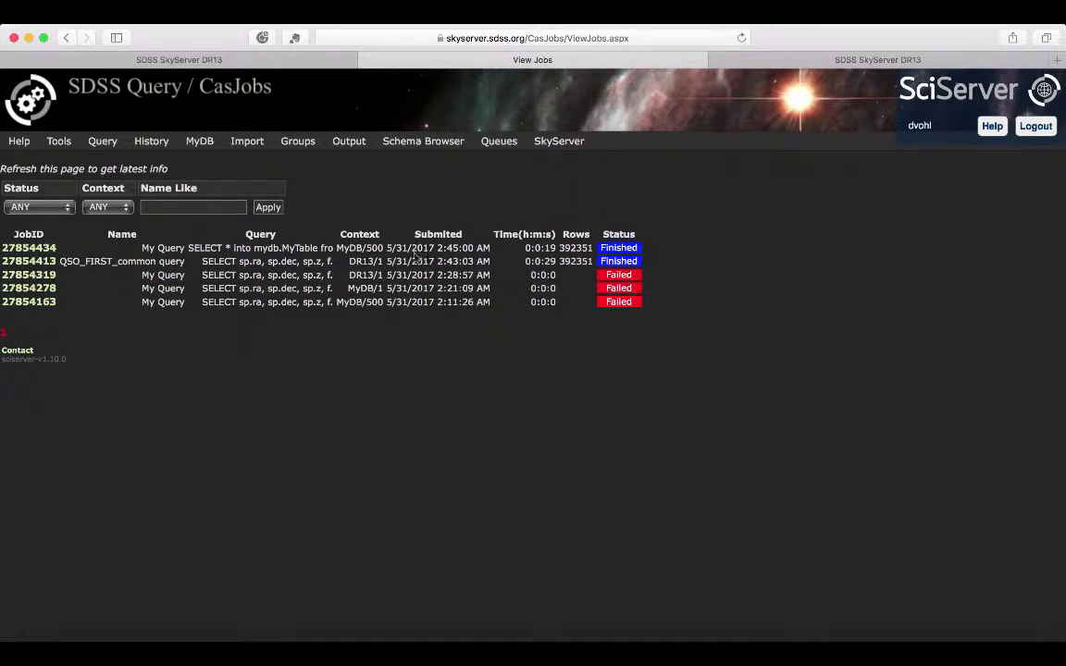
click(202, 148)
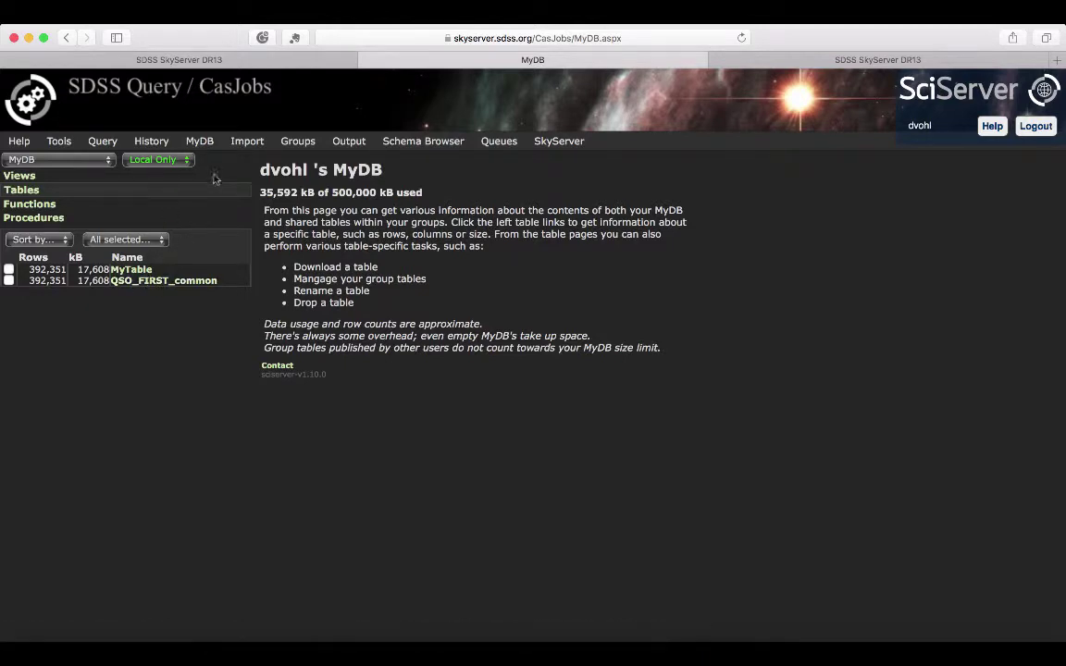
Look over the Table Import page's Format choices, then go to the Groups page
click(247, 140)
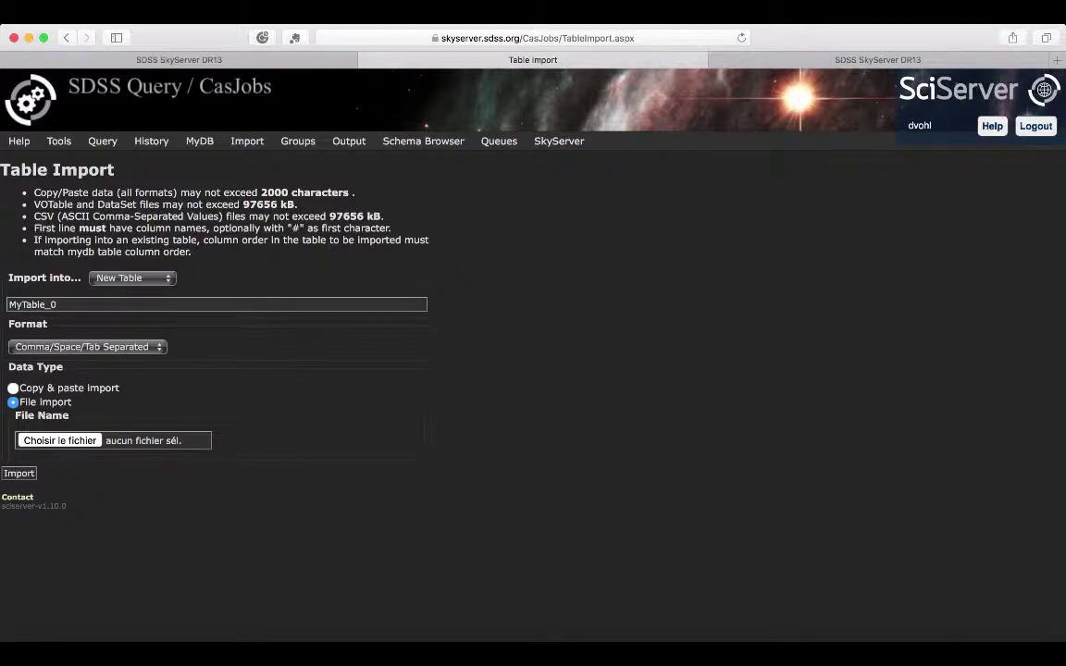
click(59, 348)
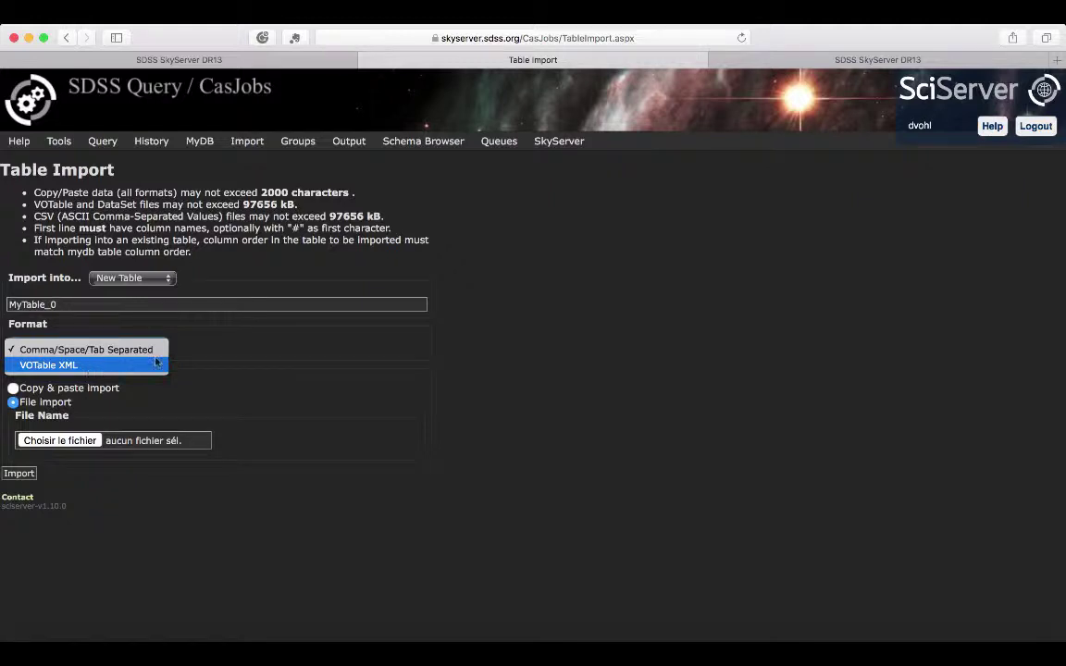
click(292, 144)
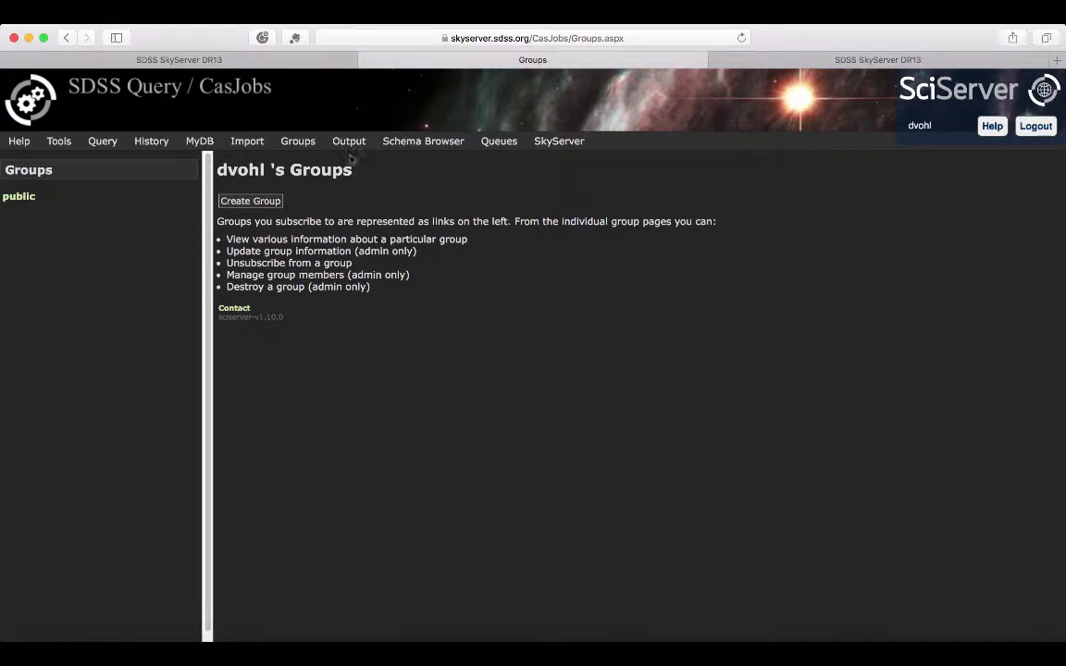
Show the Output page with the QSO_FIRST_common and MyTable CSV exports
click(352, 146)
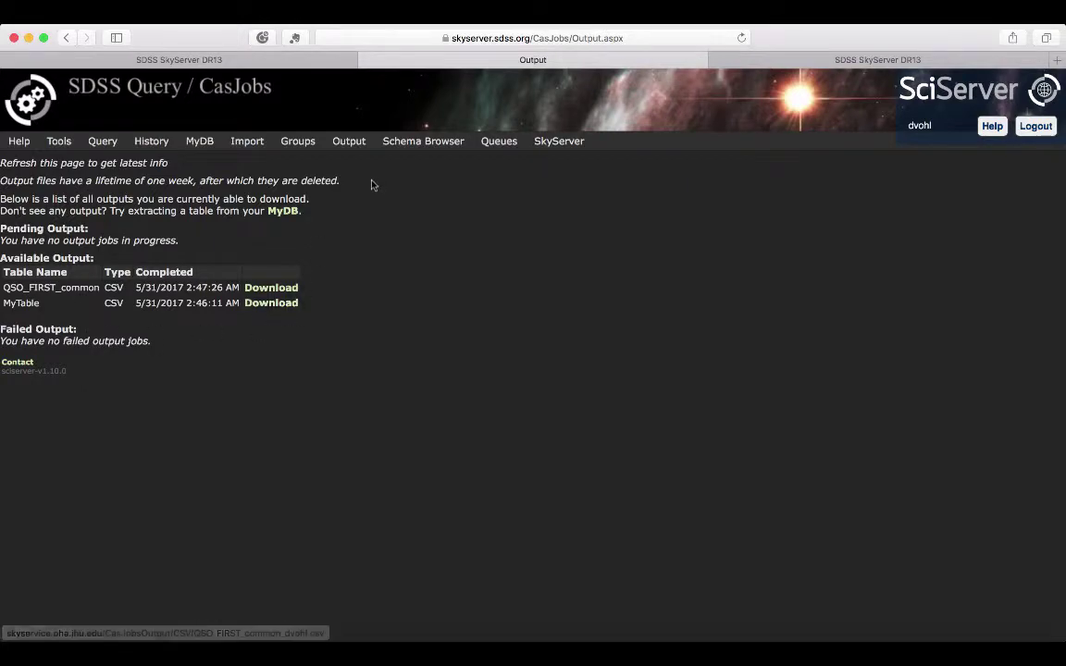
In the Schema Browser, show the columns of the dbo.TargetInfo table under Tables
click(403, 151)
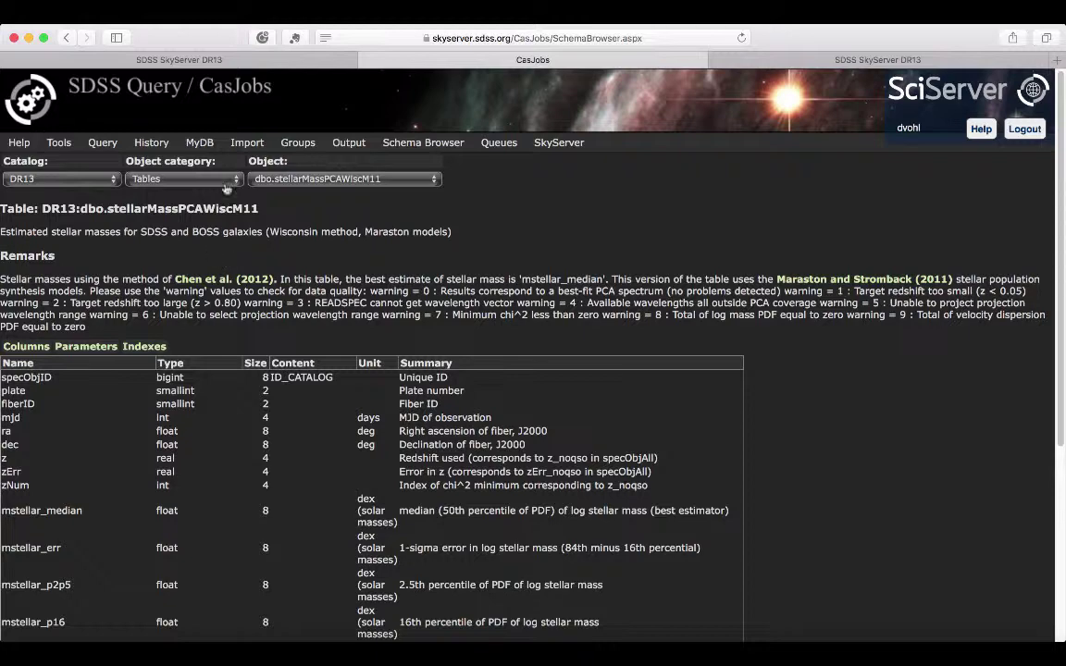
click(287, 178)
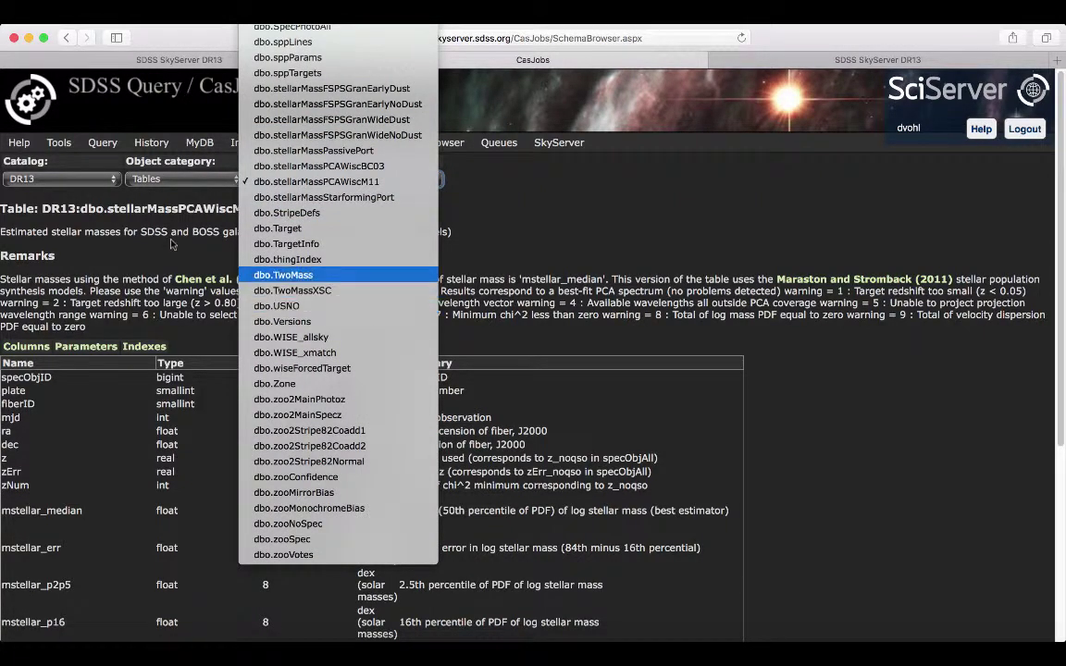
click(195, 185)
click(196, 183)
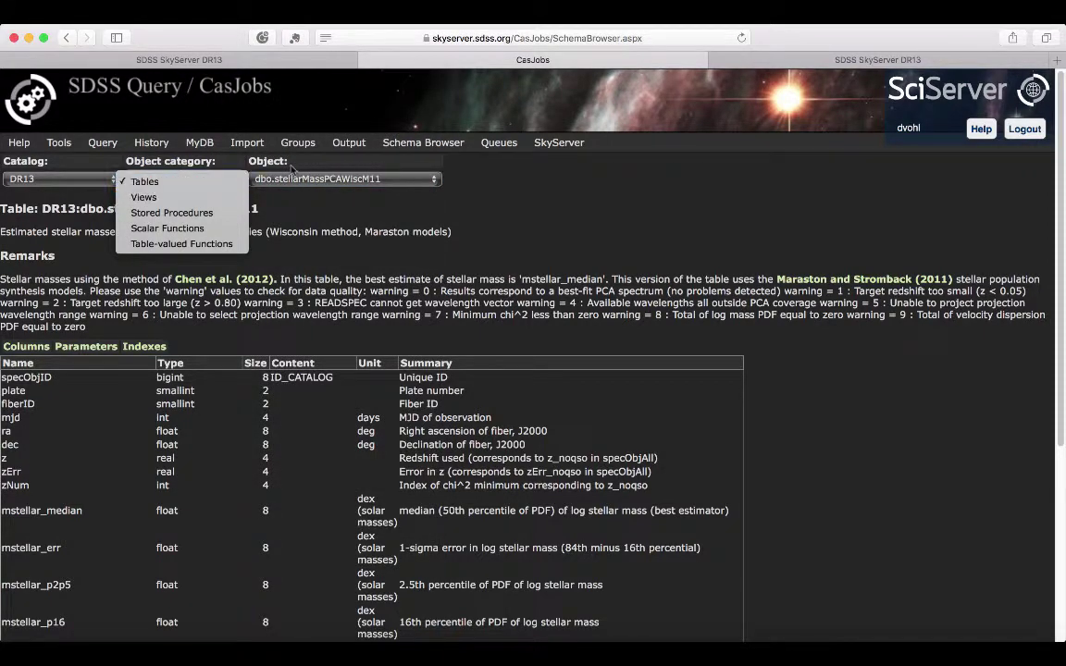
click(263, 161)
click(265, 178)
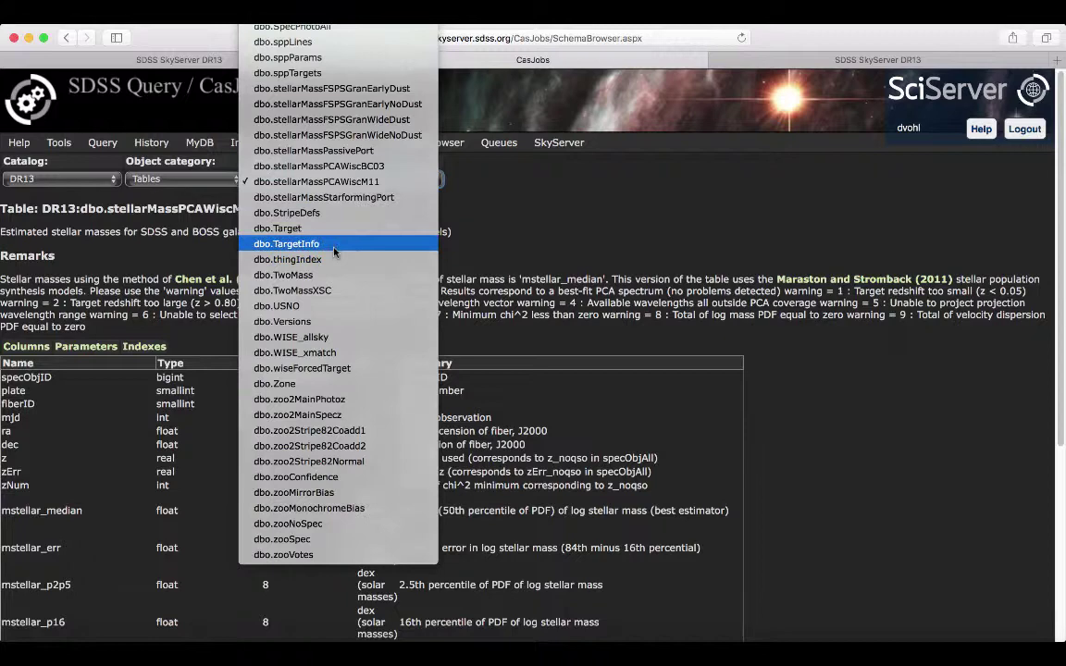
click(319, 244)
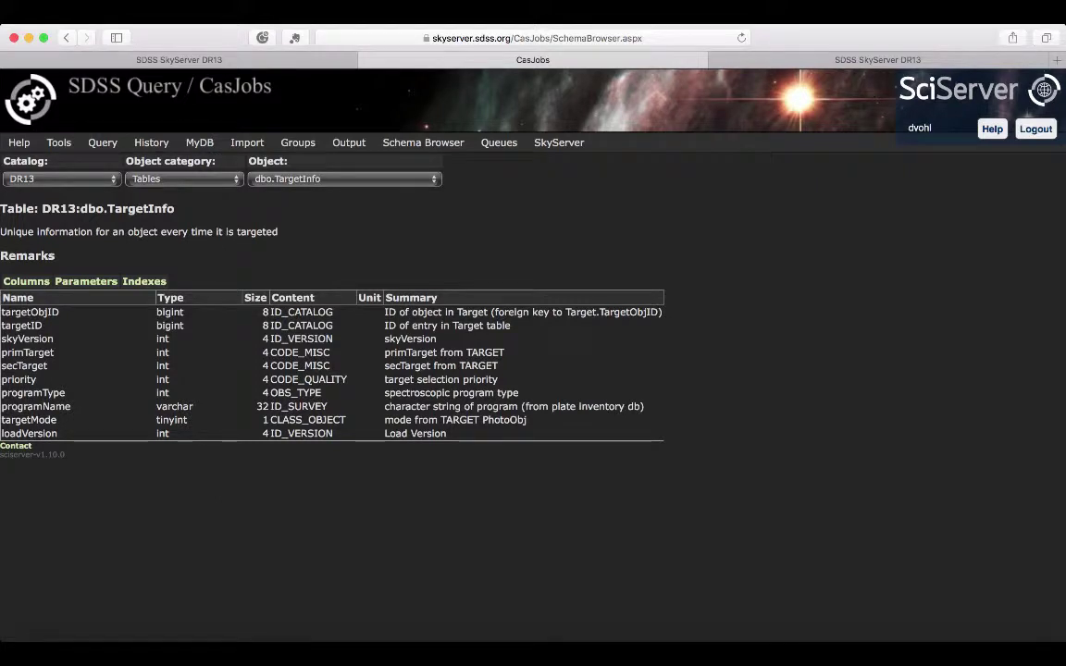
click(103, 143)
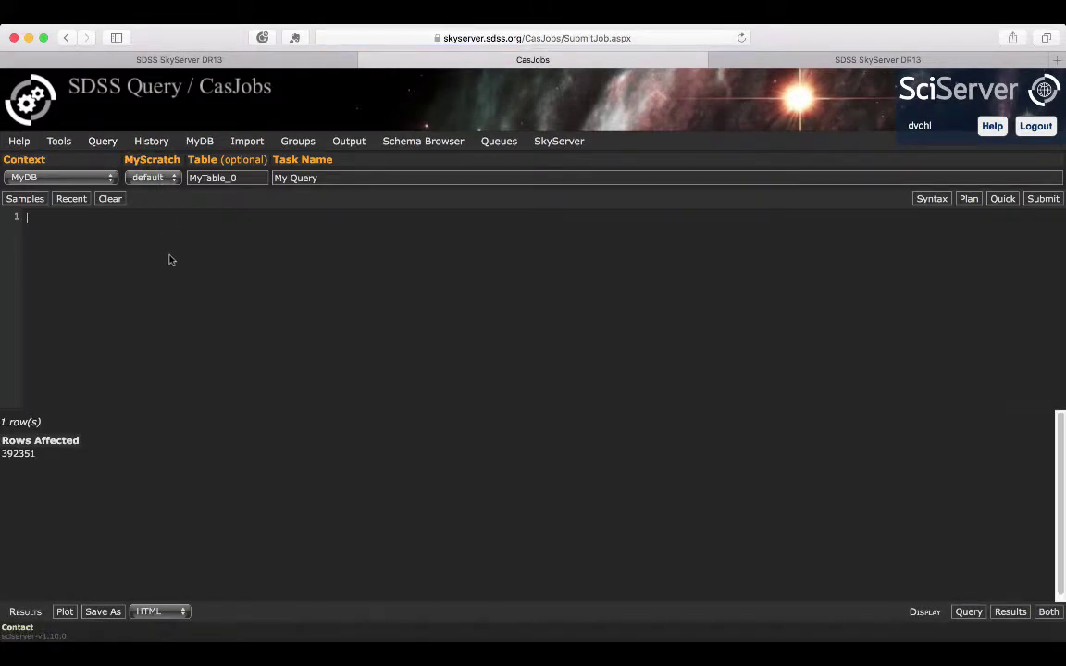
Copy the SpecPhoto–FIRST quasar join query from SkyServer and paste it into CasJobs
click(168, 60)
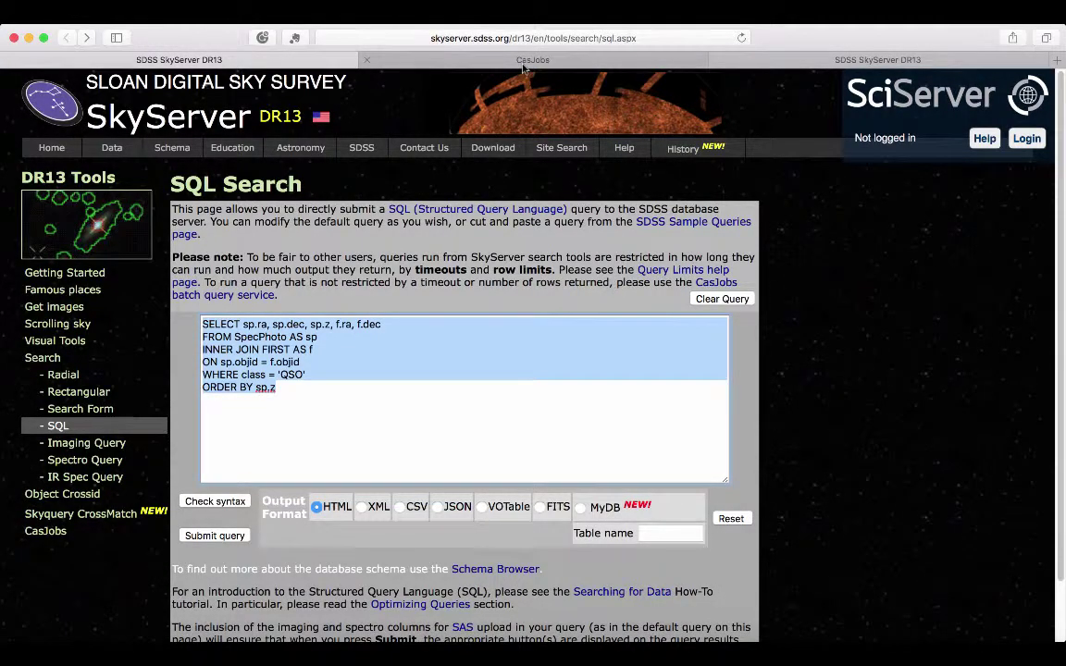
key(ctrl+Tab)
text(SELECT sp.ra, sp.dec, sp.z, f.ra, f.dec FROM SpecPhoto AS sp INNER JOIN FIRST AS f ON sp.objid = f.objid WHERE class = 'QSO' ORDER BY sp.z)
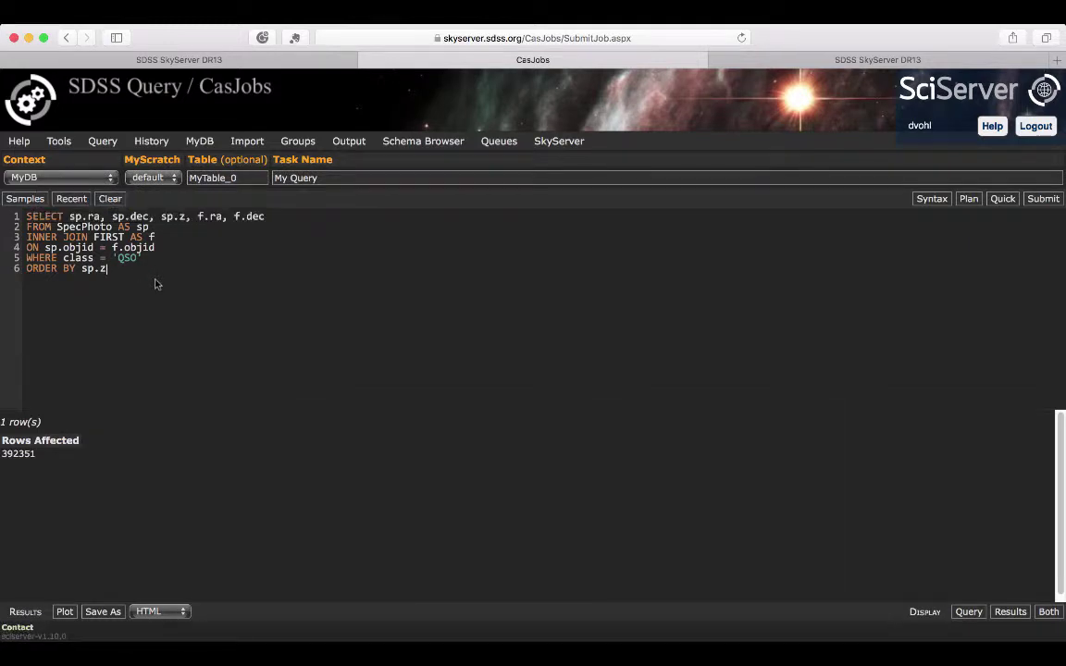
Set the context to DR13 and the output table to Quasar_first_match
click(103, 180)
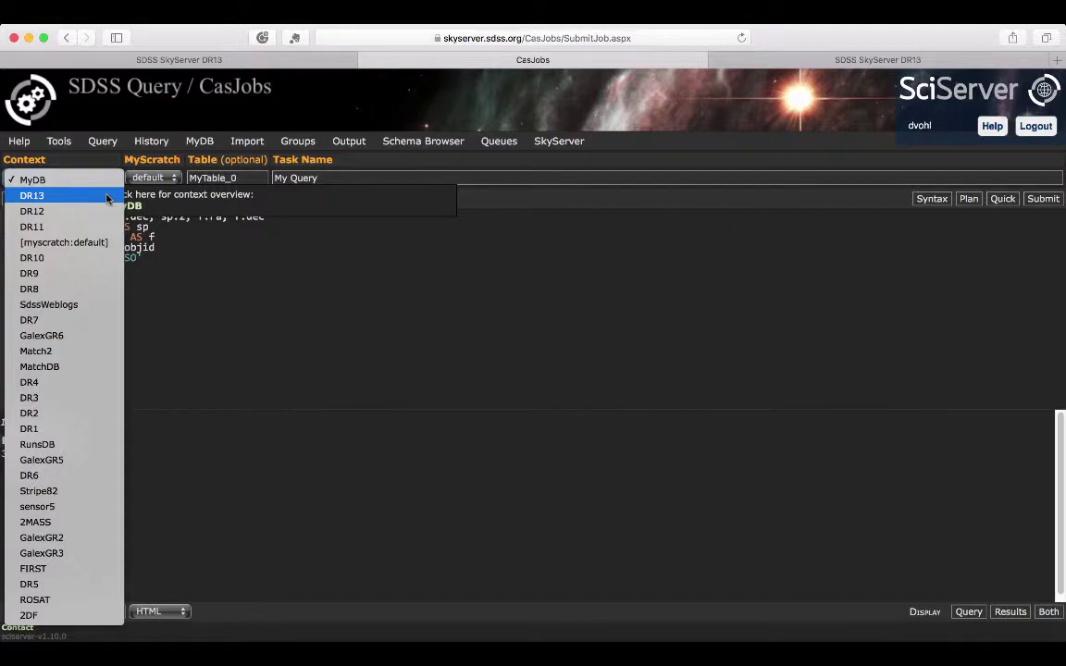
click(105, 199)
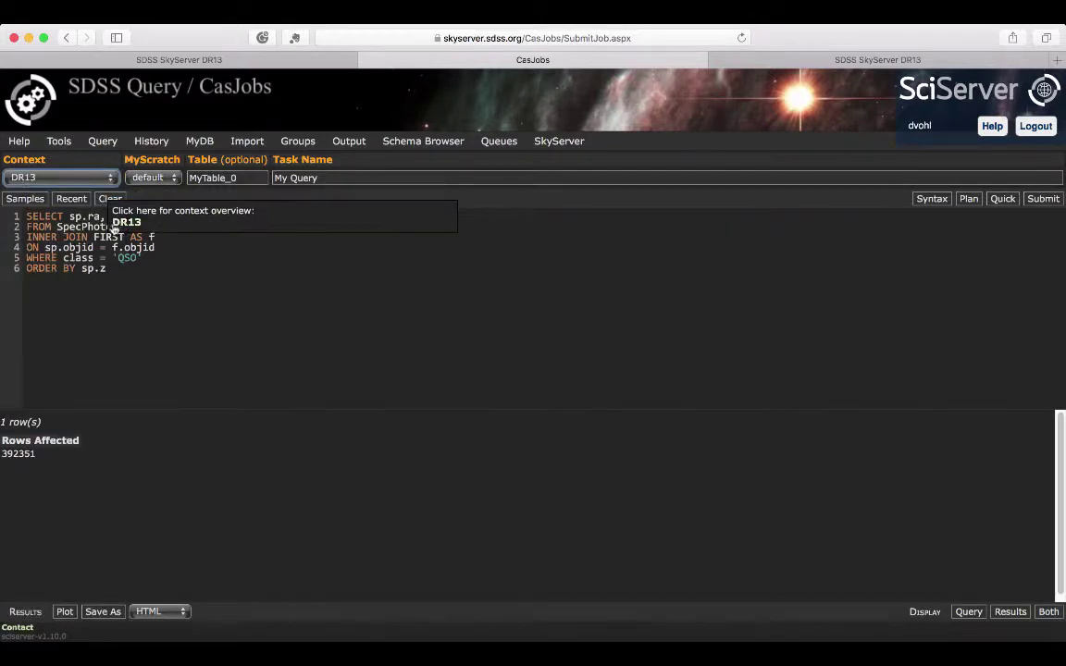
double_click(221, 177)
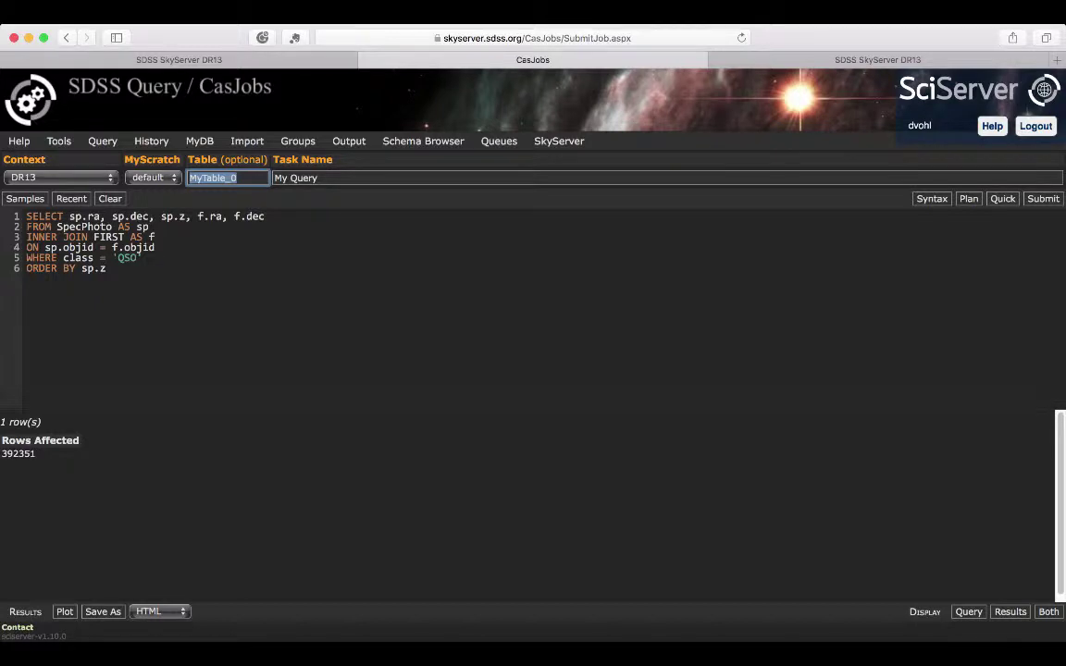
text(Quasa)
text(r_first_)
text(match)
Name the task 'Quasar_first_match query'
key(super+a)
key(super+c)
drag(319, 177, 273, 178)
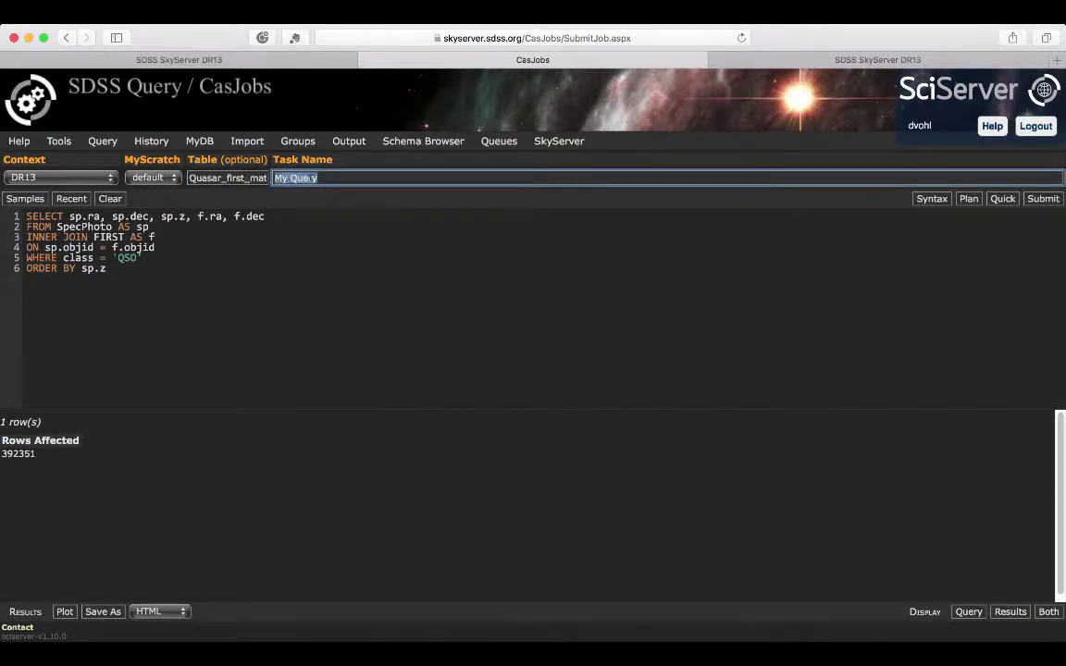
key(super+v)
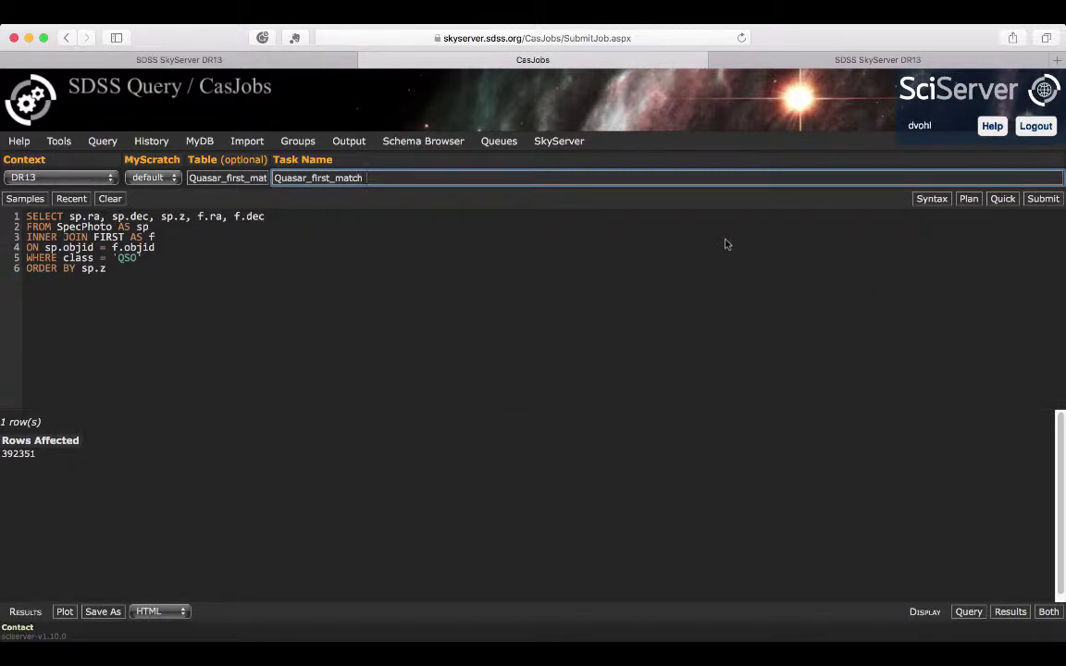
text(query)
click(256, 242)
Insert the line 'INTO MyDB.Quasar_first_match' after the SELECT list
click(302, 219)
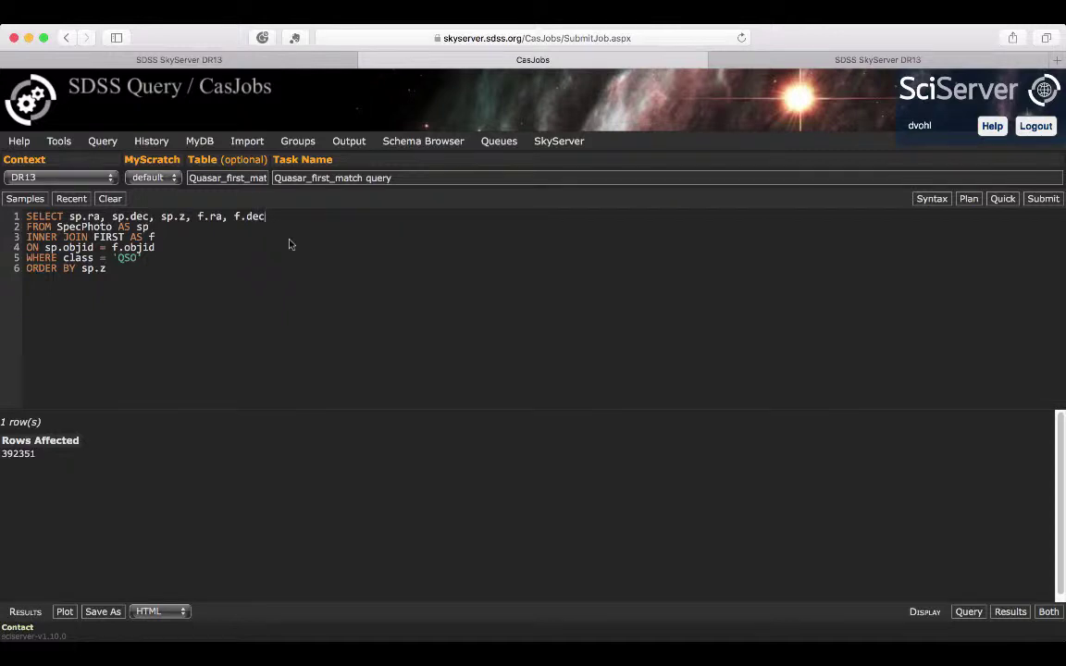
key(Return)
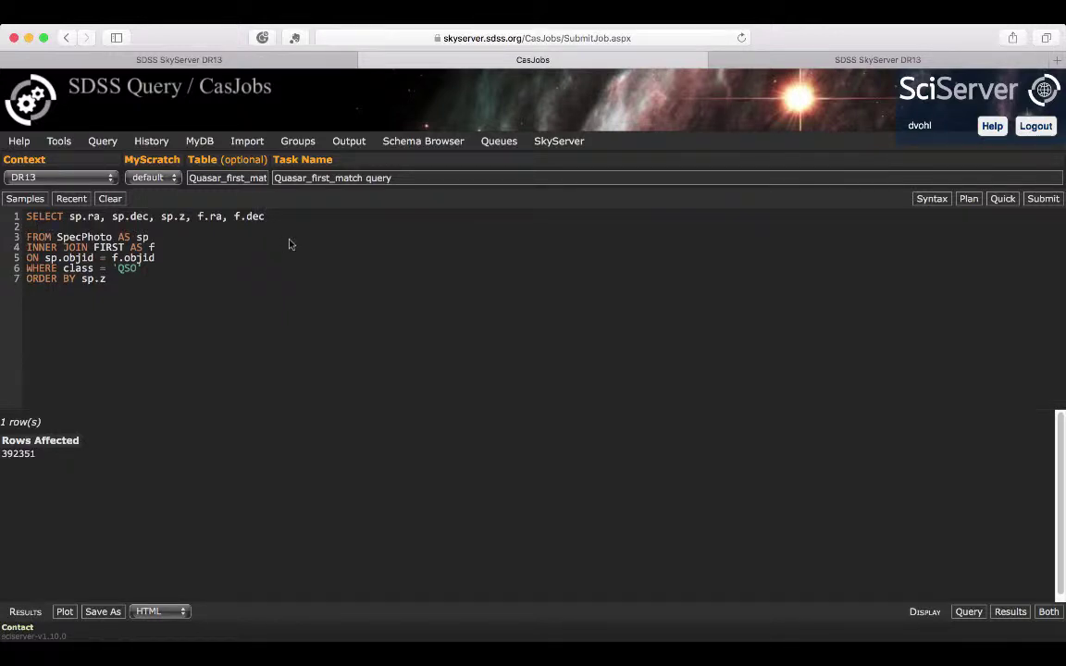
text(INTO MyDB.)
key(super+v)
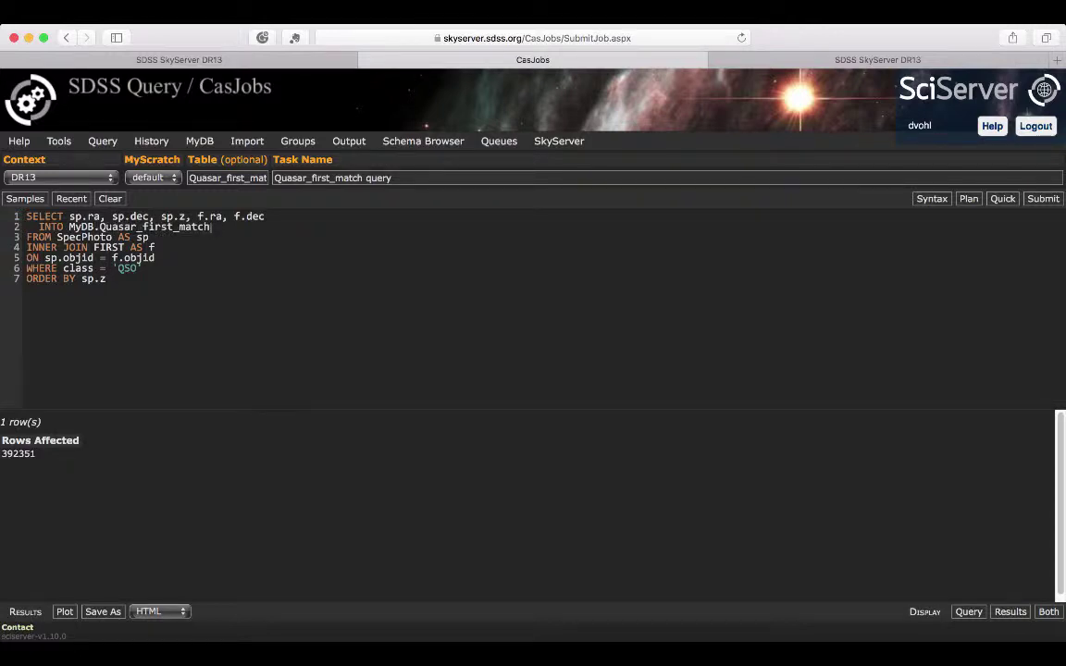
Lowercase the name to quasar_first_match in both the Table field and query line 2
click(191, 178)
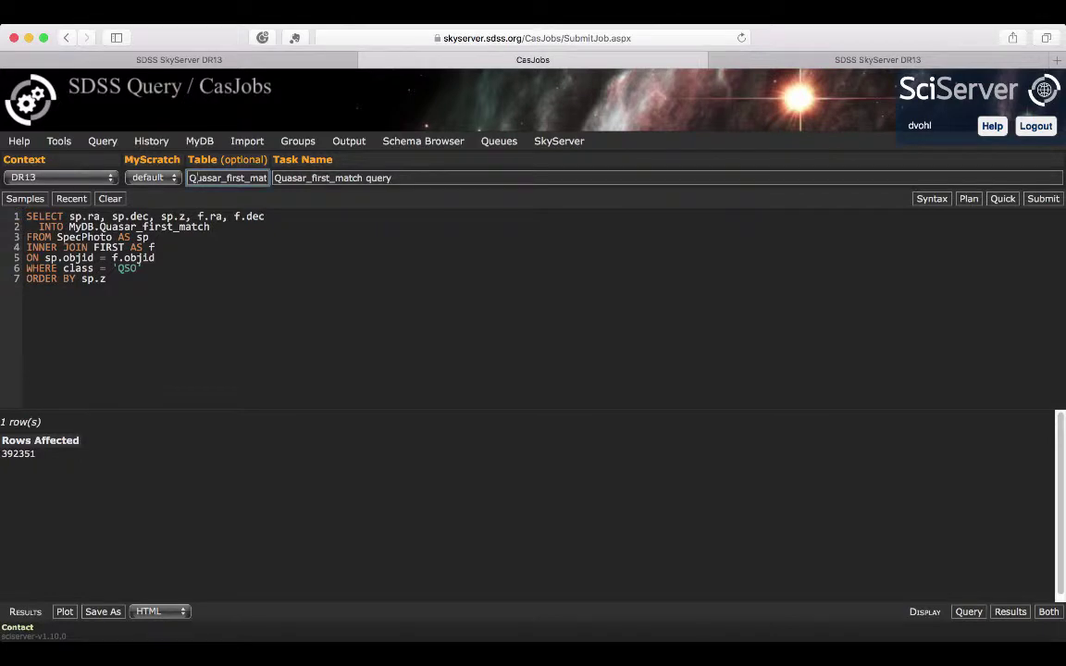
key(BackSpace)
text(q)
click(103, 226)
key(BackSpace)
text(q)
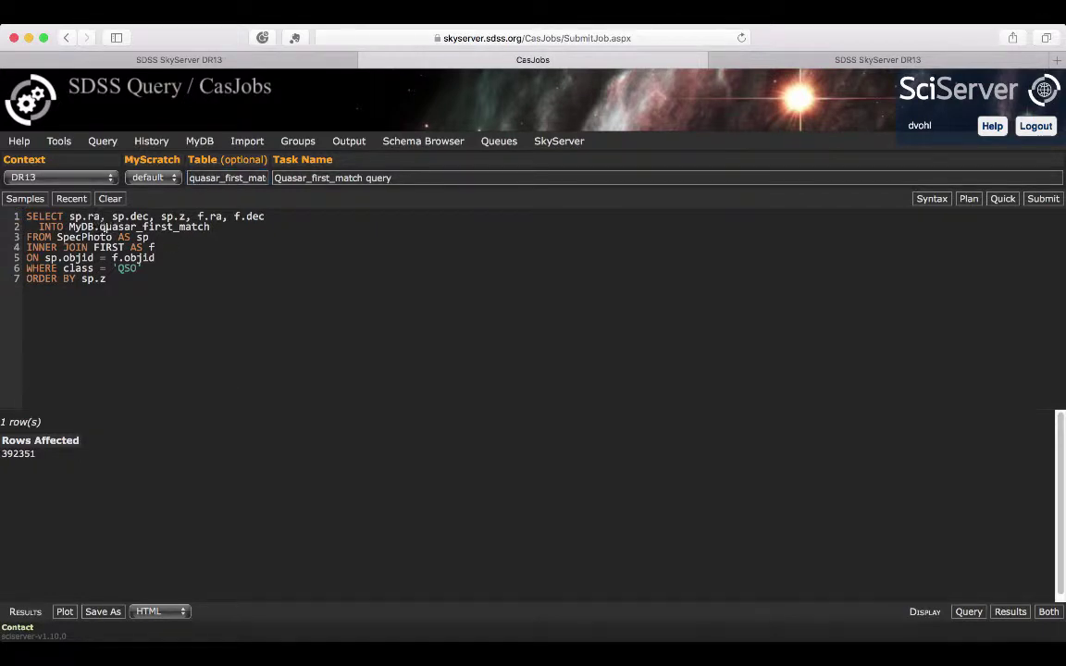
key(End)
Syntax-check the quasar_first_match query twice, then submit it as a job
click(931, 201)
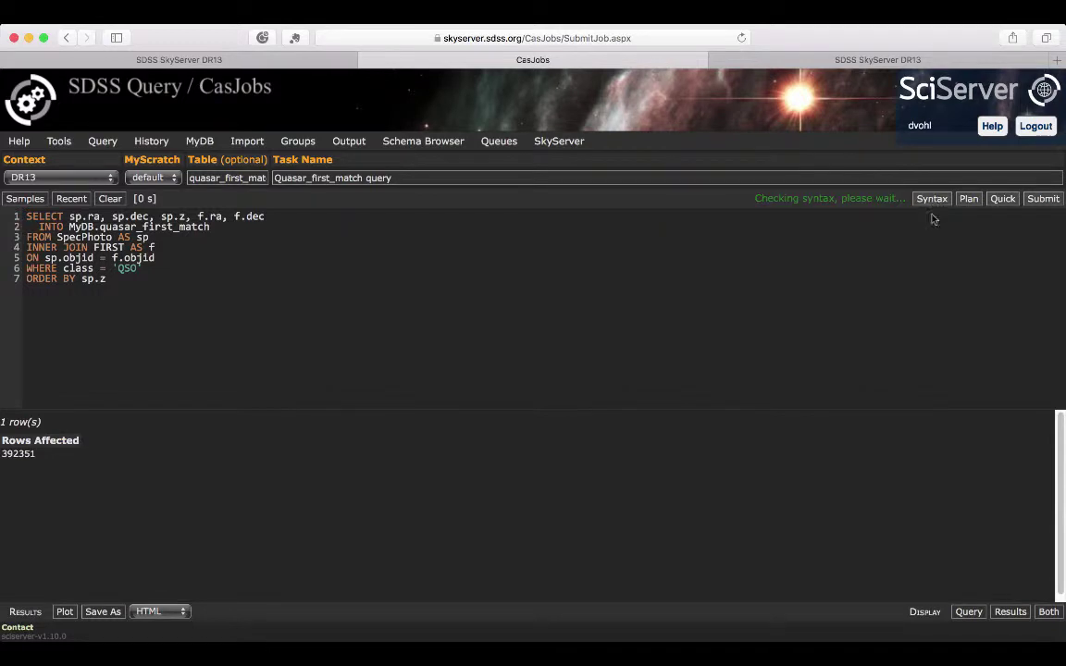
click(932, 199)
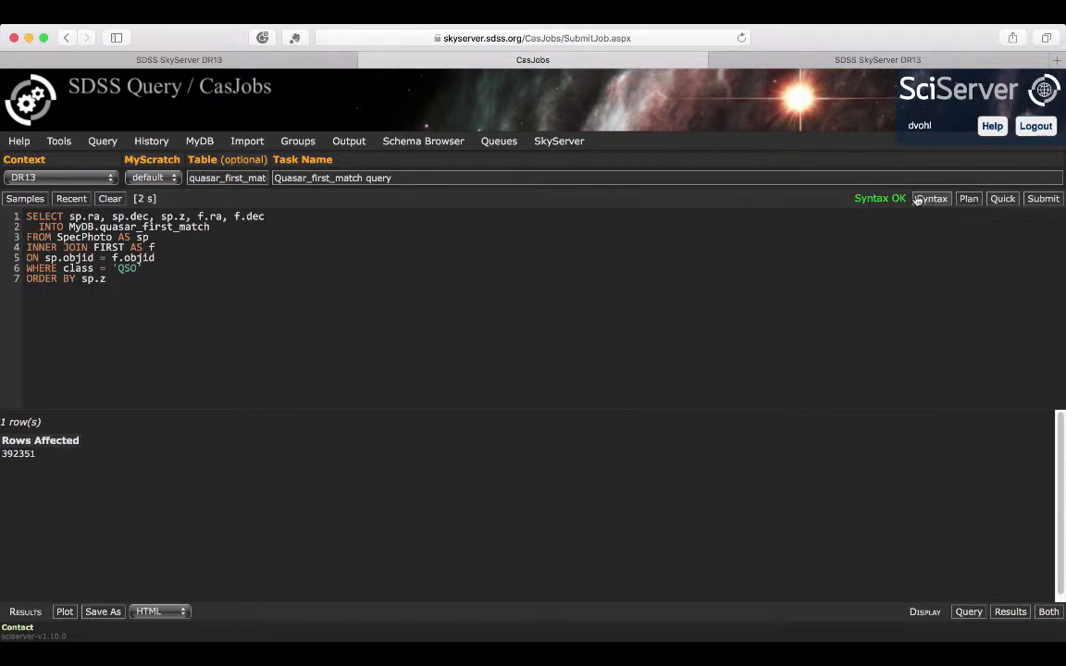
click(1044, 200)
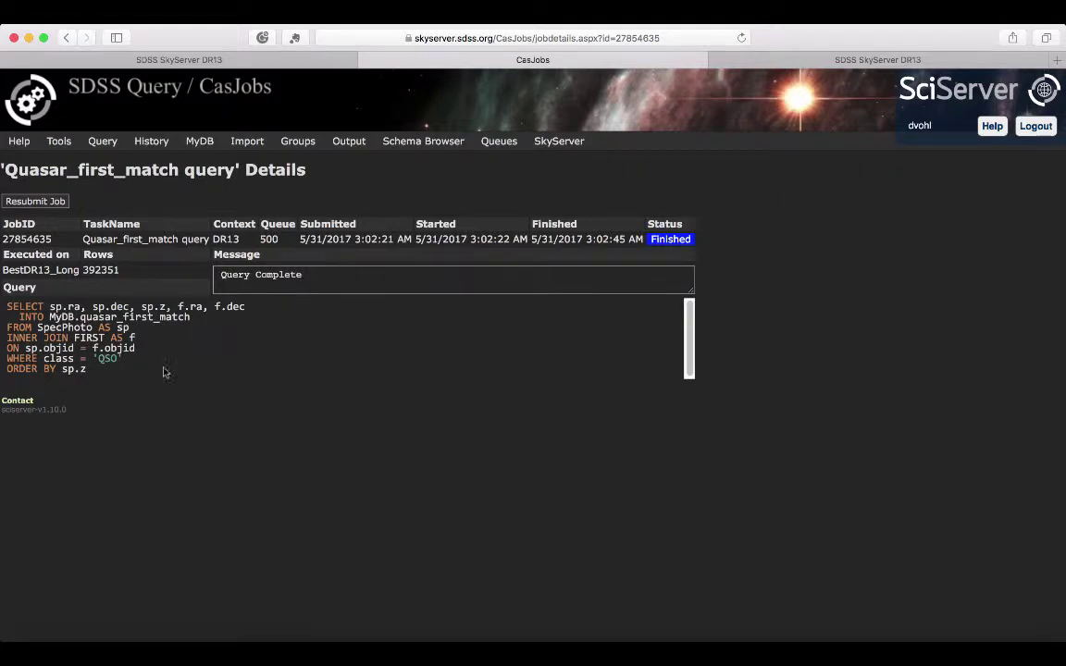
In View Jobs, highlight the Quasar_first_match row and its Finished status
click(157, 143)
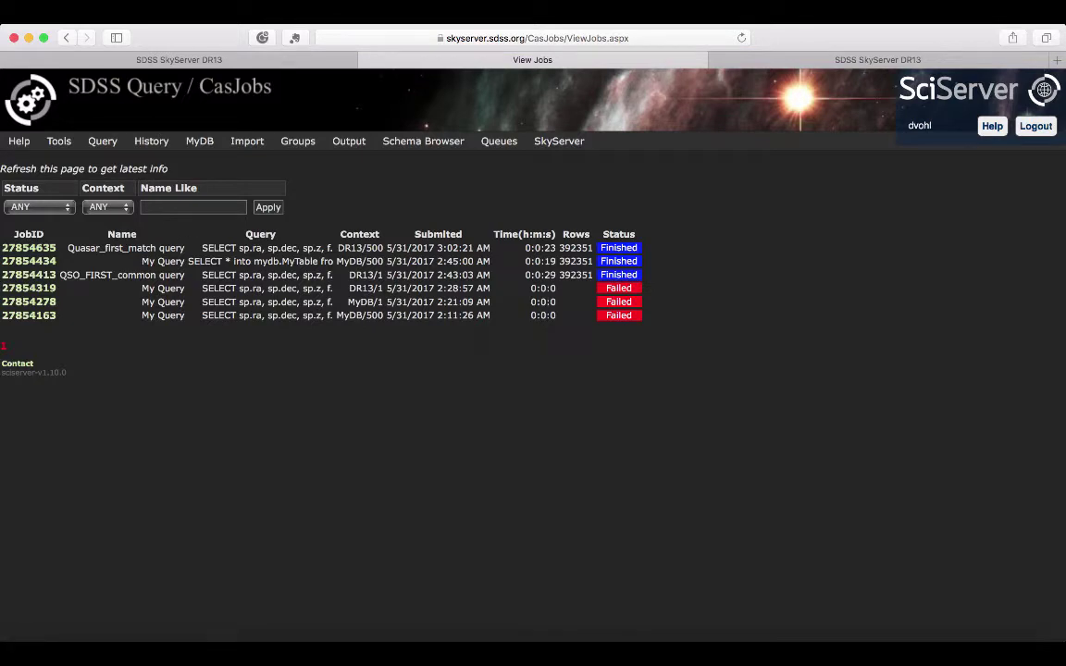
drag(67, 250, 592, 250)
click(643, 248)
double_click(633, 248)
click(673, 248)
From MyDB, export the quasar_first_match table as Comma Separated Values
click(196, 143)
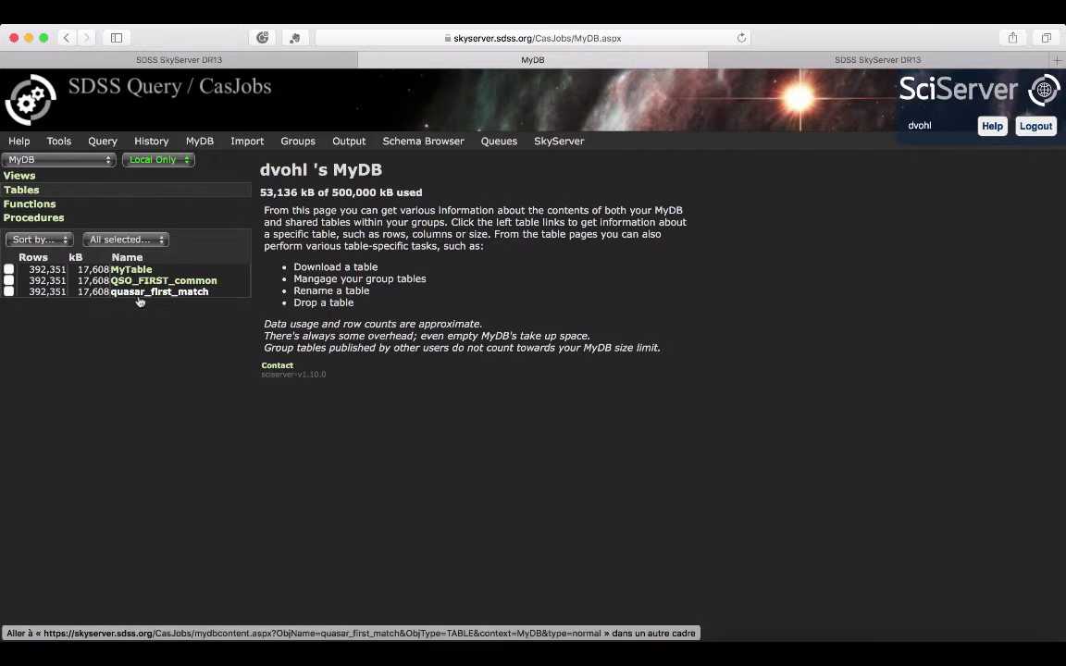
click(146, 291)
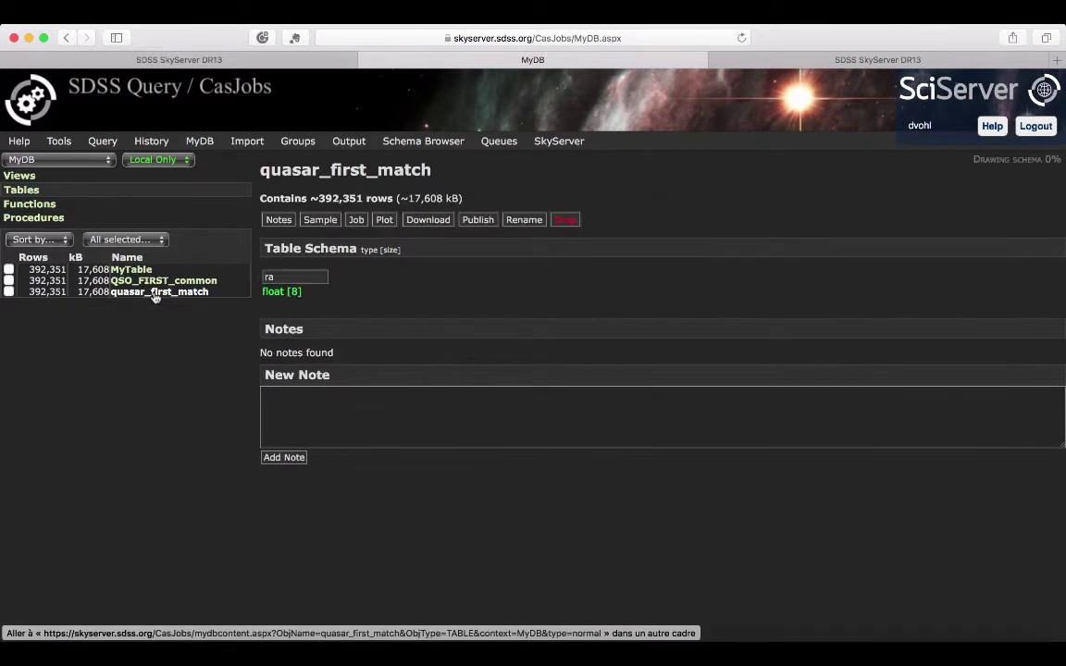
click(426, 224)
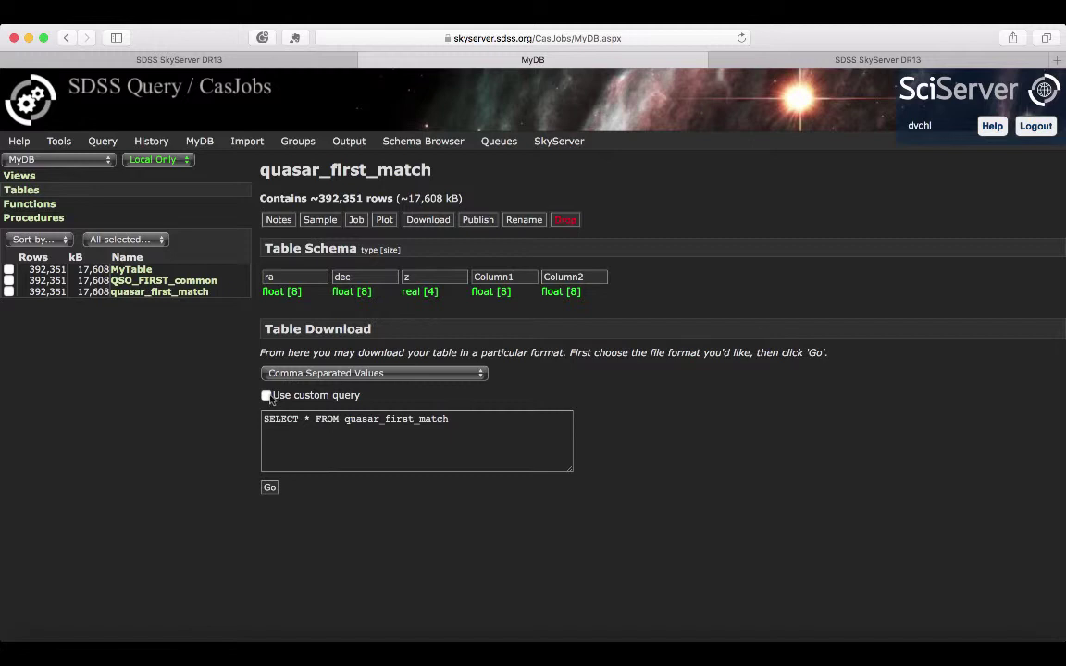
click(335, 374)
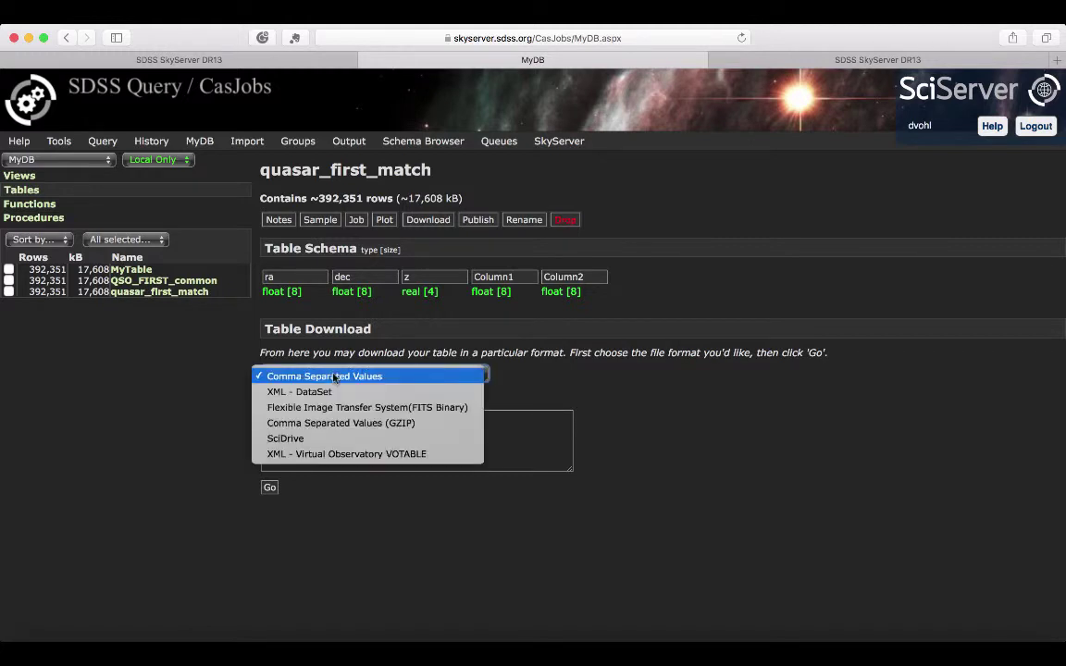
click(220, 381)
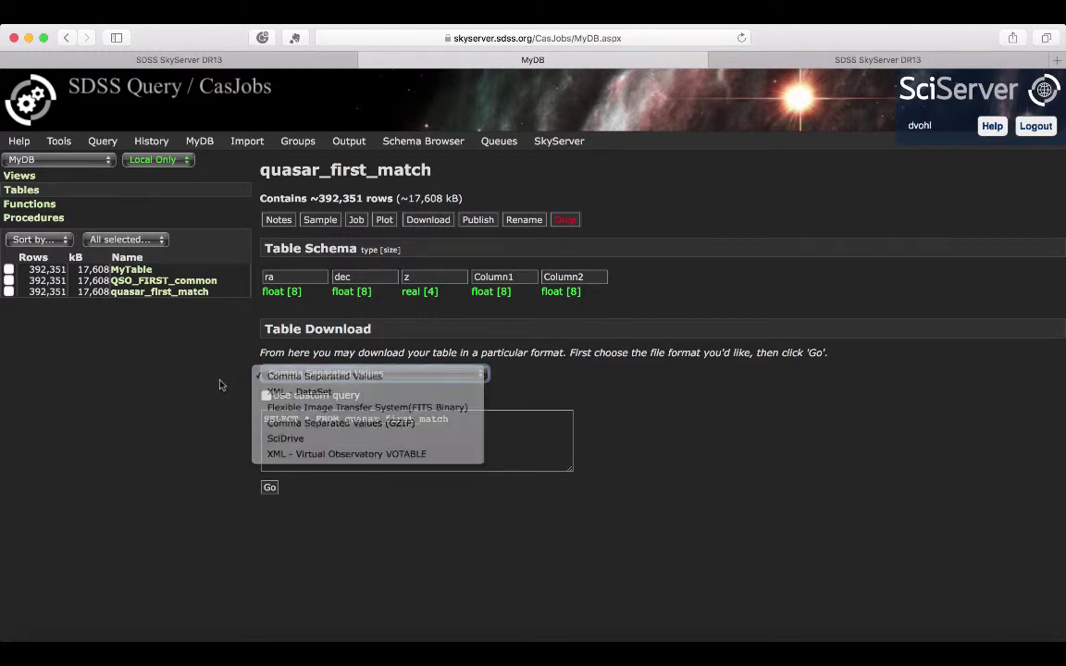
click(270, 489)
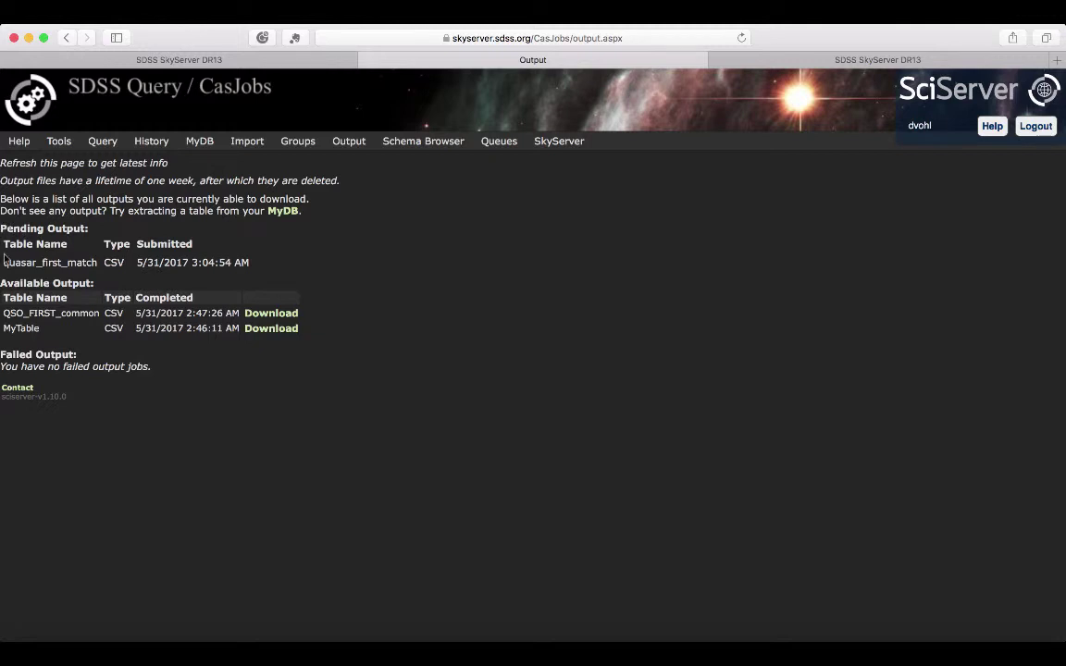
Download the finished QSO_FIRST_common CSV and open it from Safari's downloads list
drag(4, 262, 250, 264)
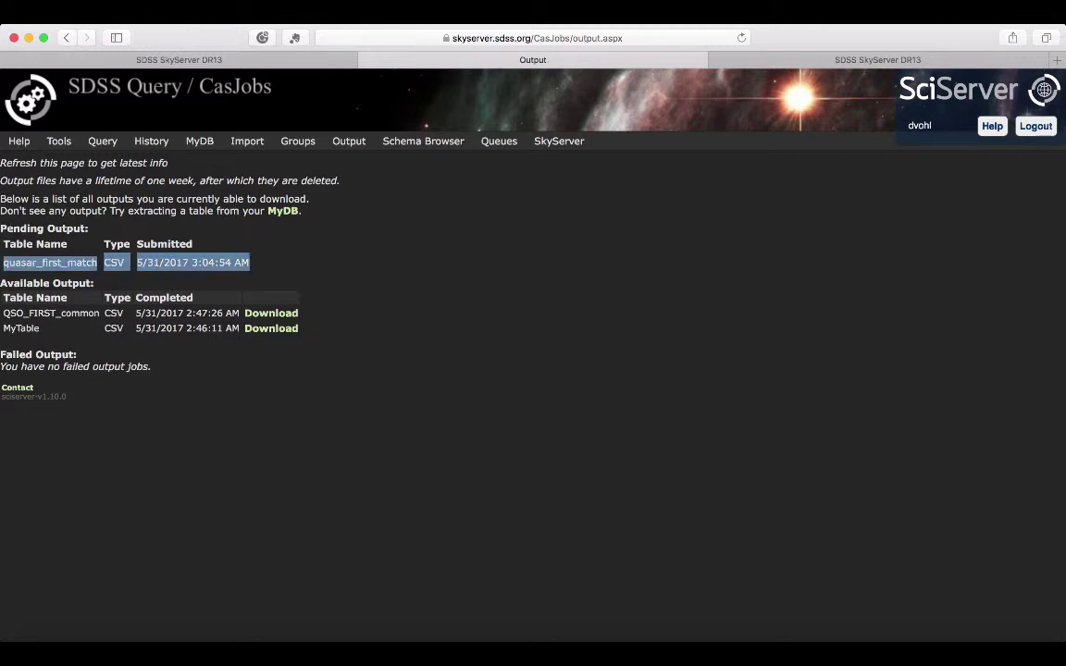
click(265, 265)
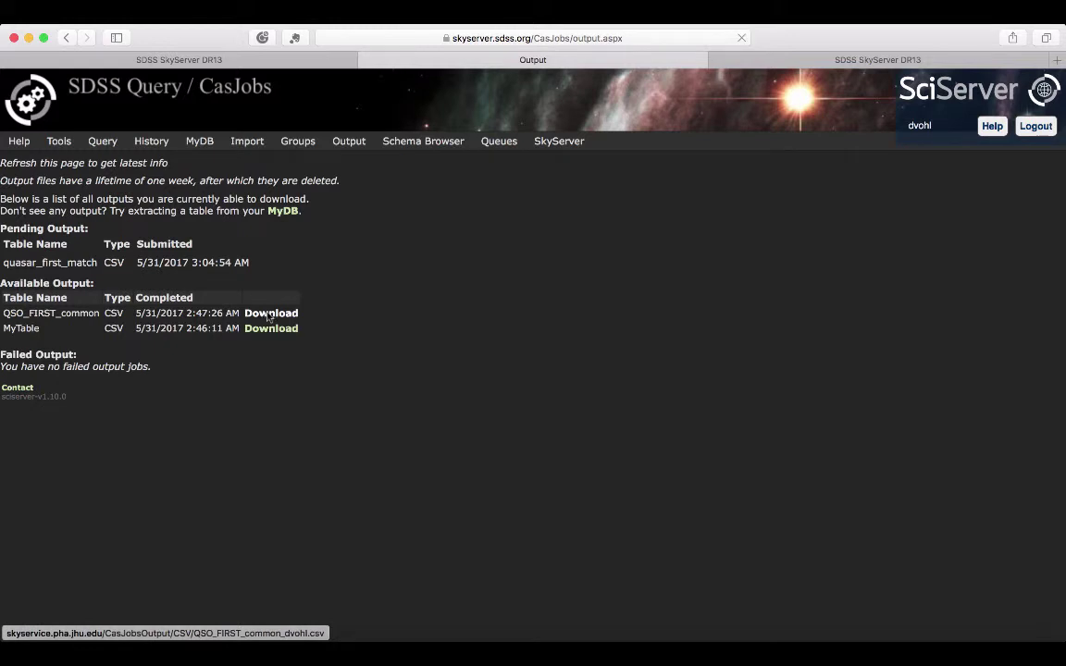
click(267, 315)
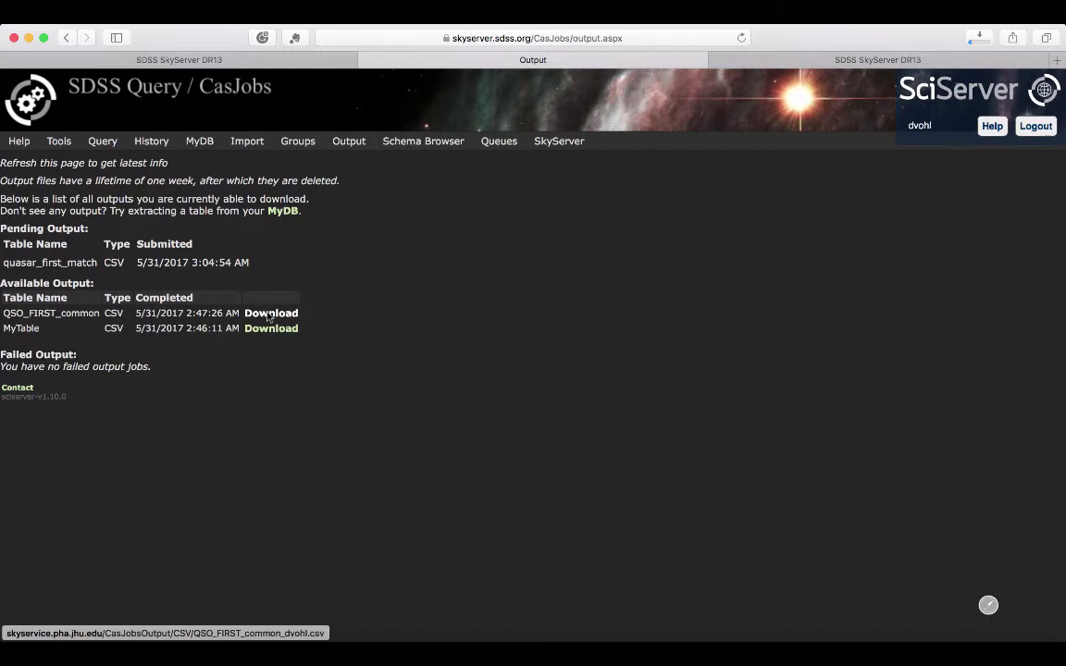
click(979, 39)
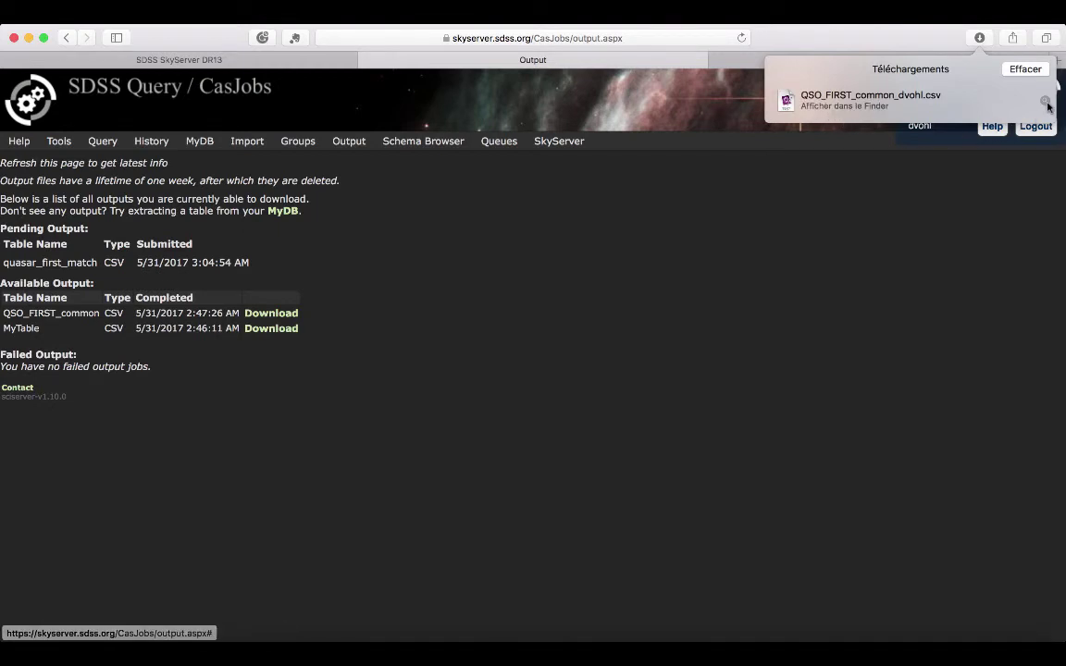
double_click(873, 95)
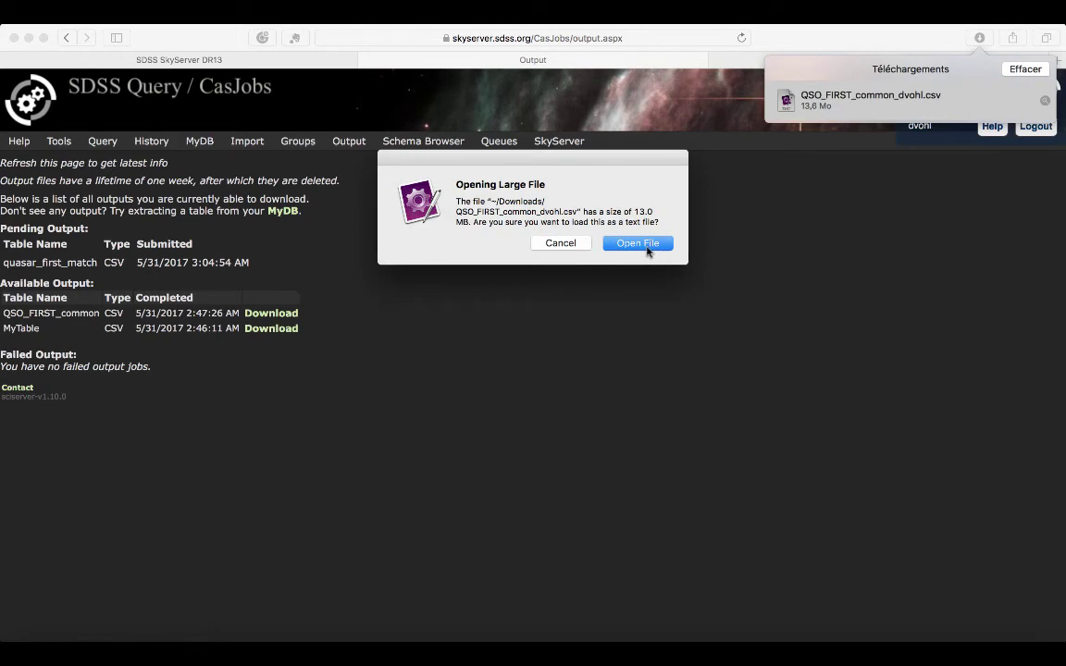
Confirm loading the large QSO_FIRST_common_dvohl.csv and scroll through its ra,dec,z rows
click(647, 245)
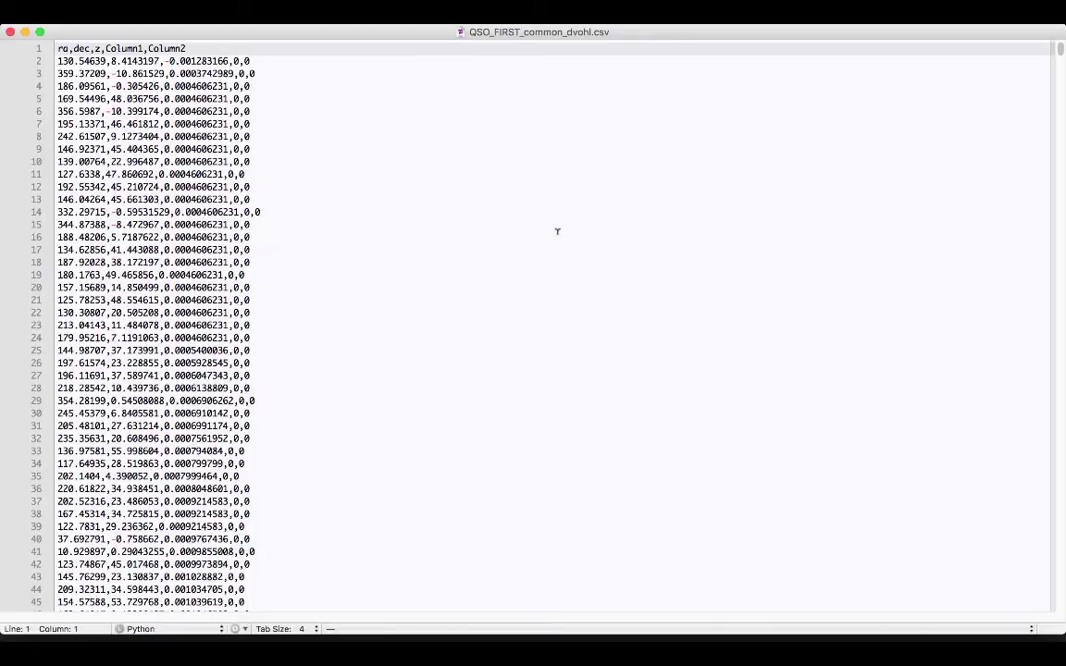
scroll(557, 231, down, 20)
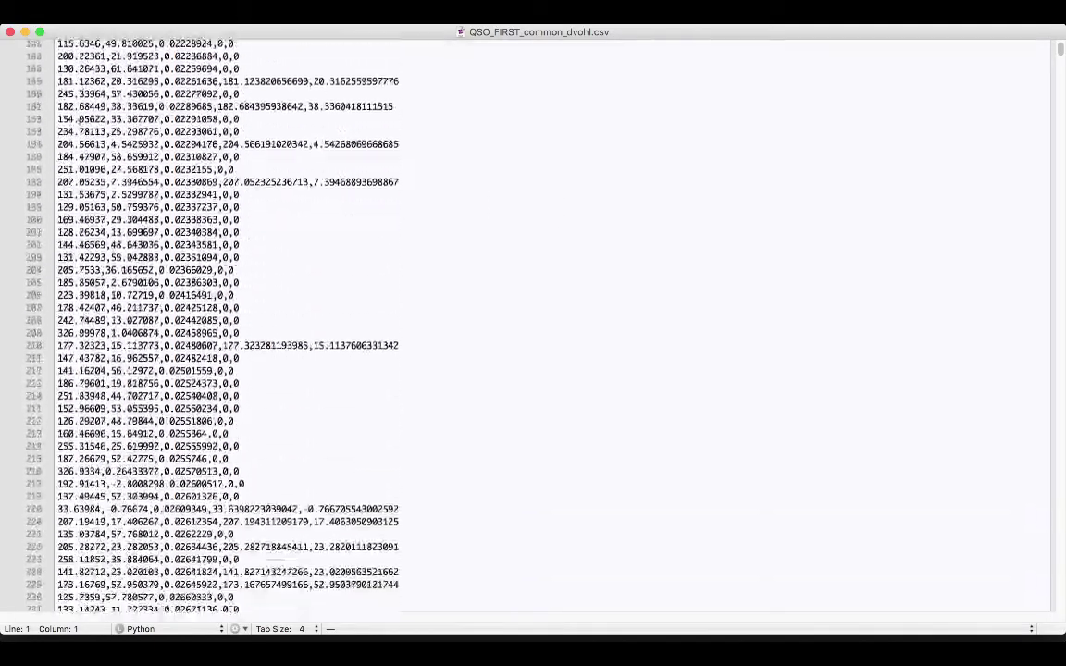
scroll(79, 121, down, 20)
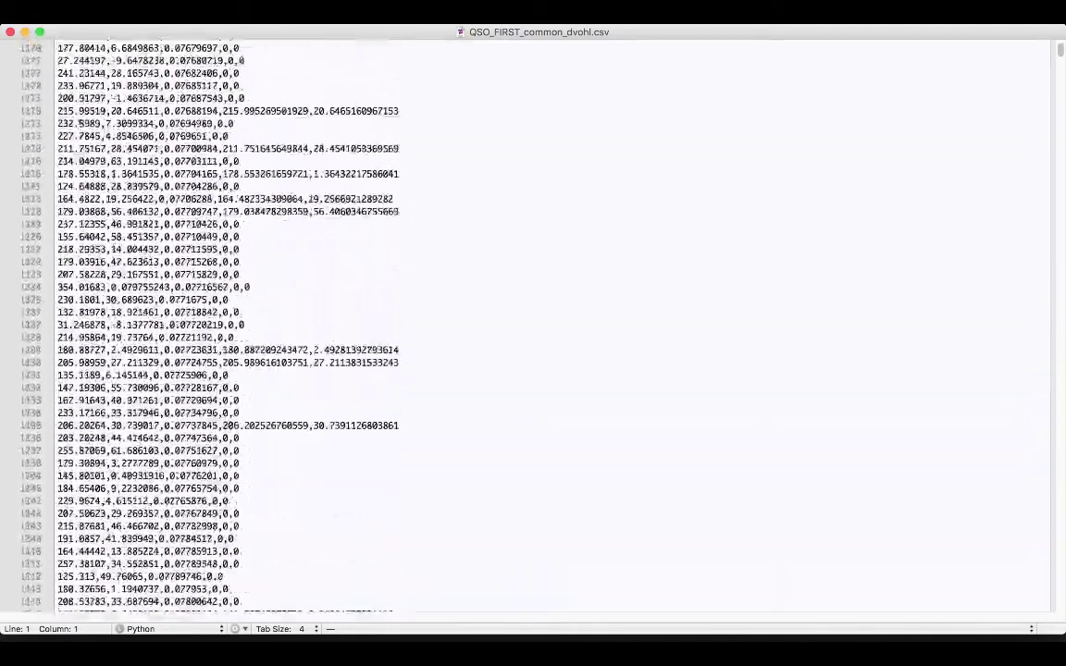
scroll(79, 129, down, 20)
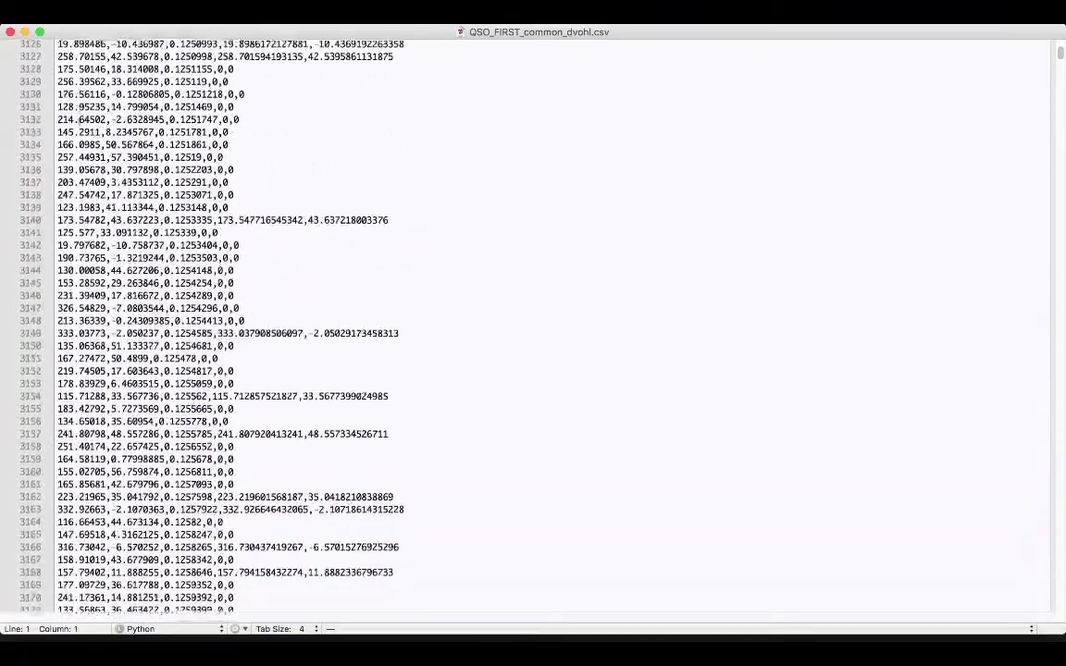
scroll(79, 120, up, 20)
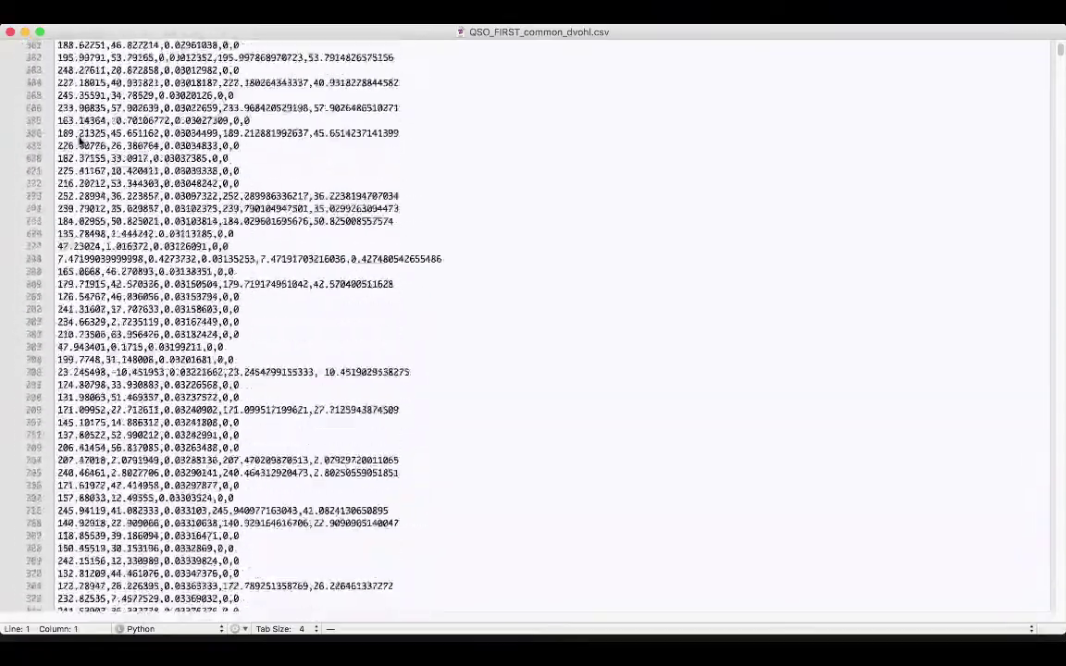